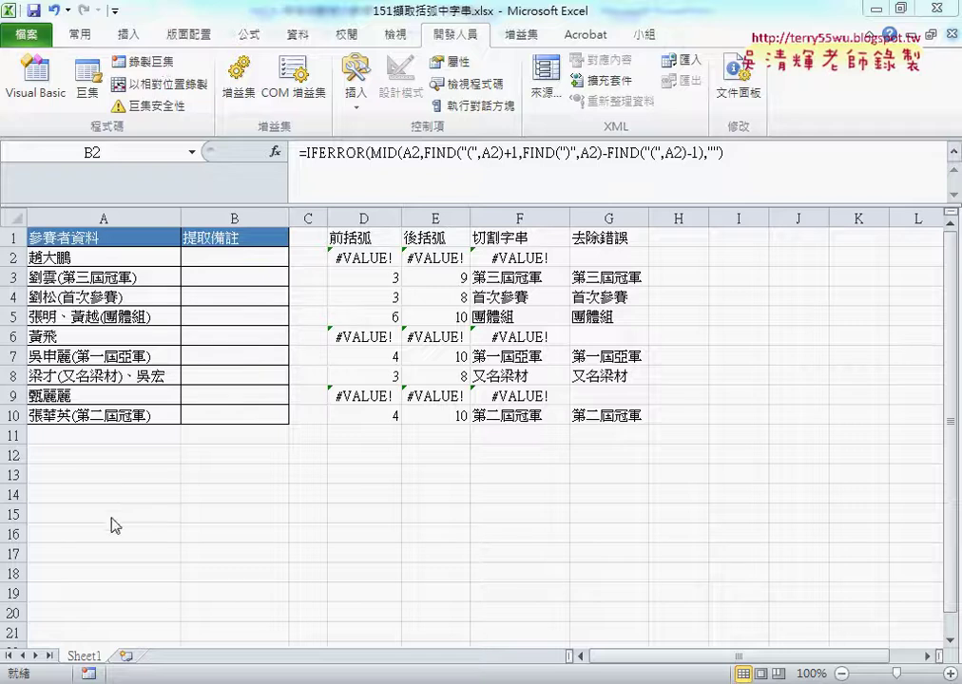
# - Ctrl-drag Sheet1 to place a copy after the original sheet
pyautogui.click(953, 157)
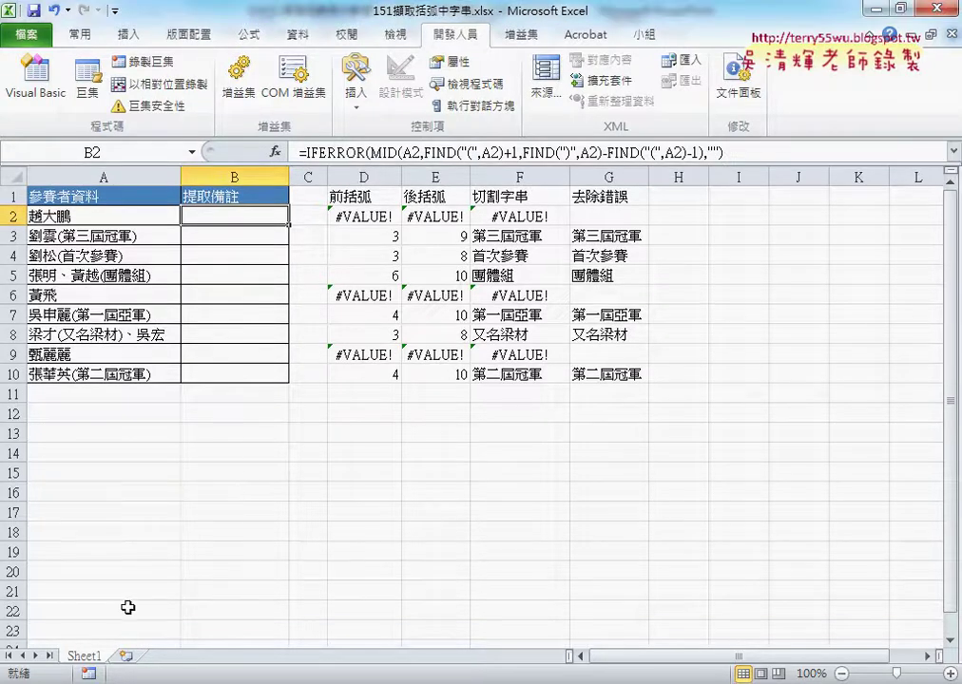
pyautogui.moveTo(92, 658); pyautogui.dragTo(172, 656)
pyautogui.moveTo(174, 656); pyautogui.dragTo(174, 656)
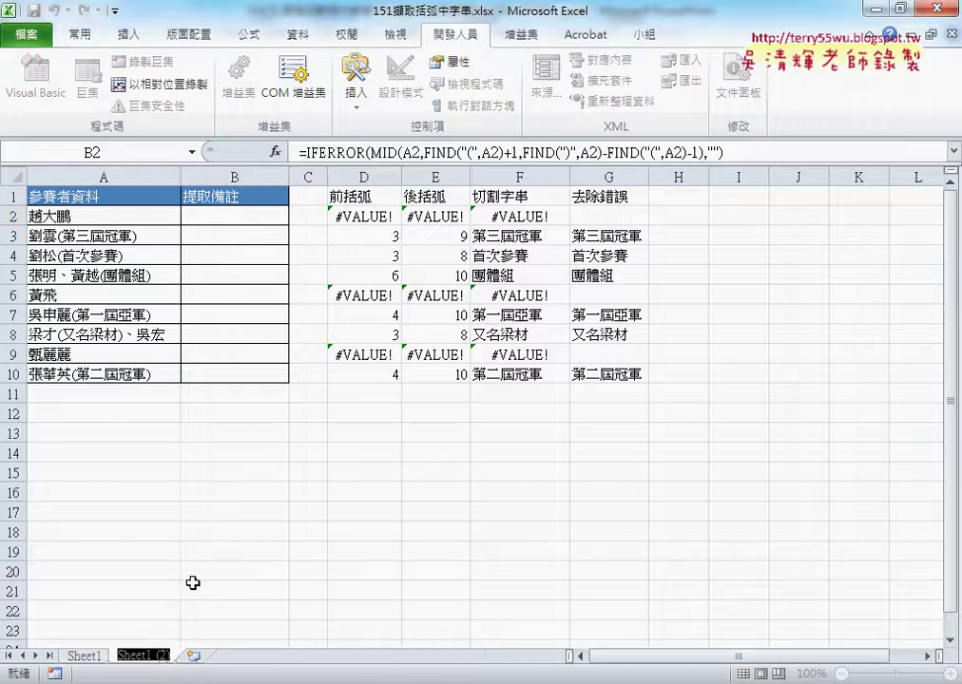
# - Rename the copied sheet to 巨集
pyautogui.write('具')
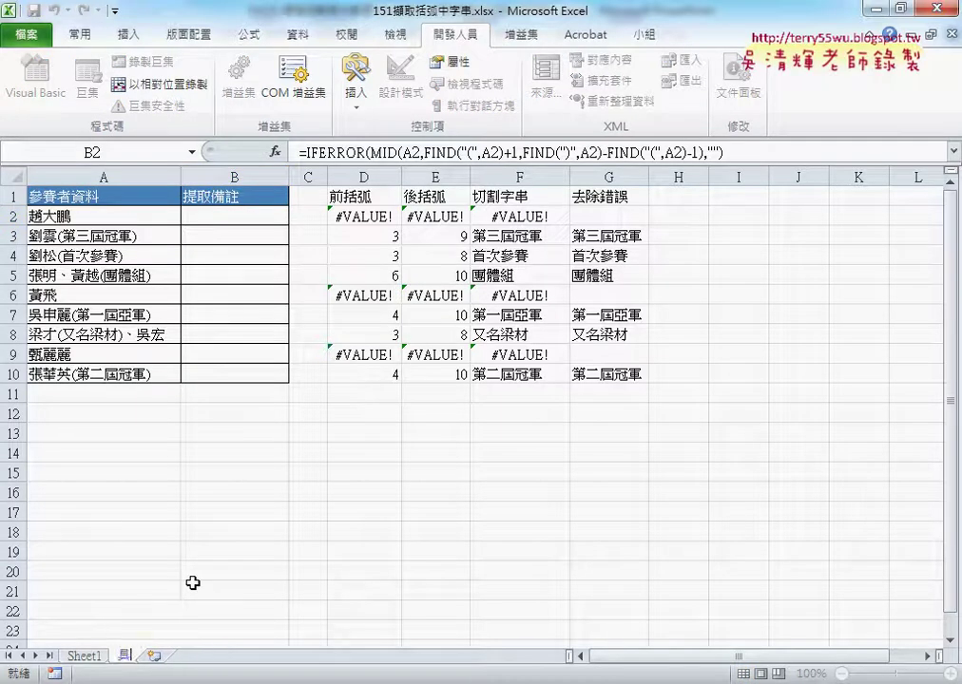
pyautogui.write('ㄐㄧˊ')
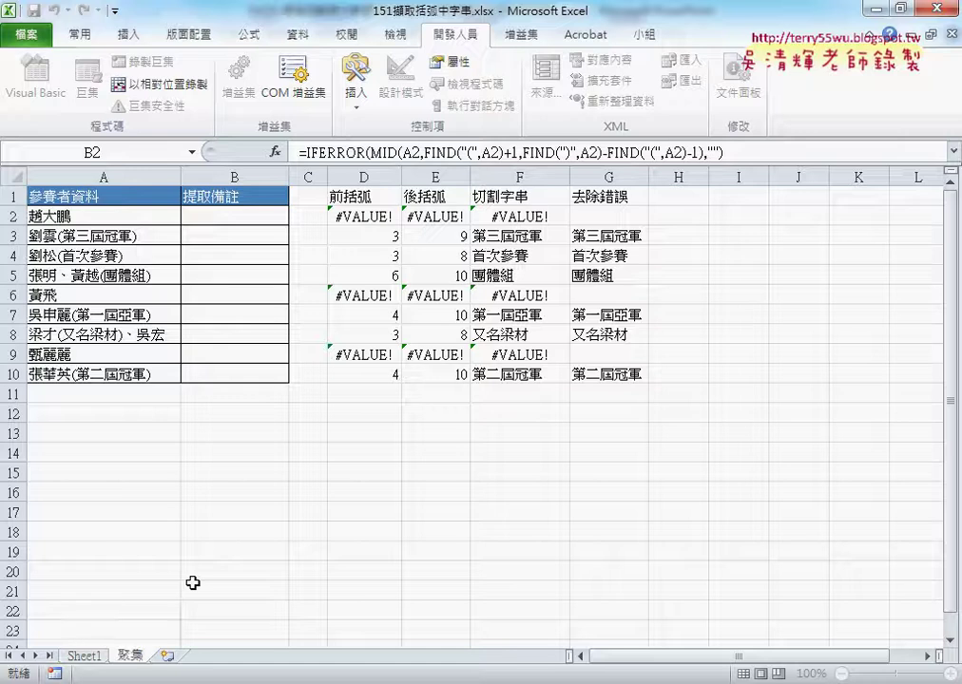
pyautogui.press('Down')
pyautogui.press('Down')
pyautogui.press('Return')
pyautogui.press('Return')
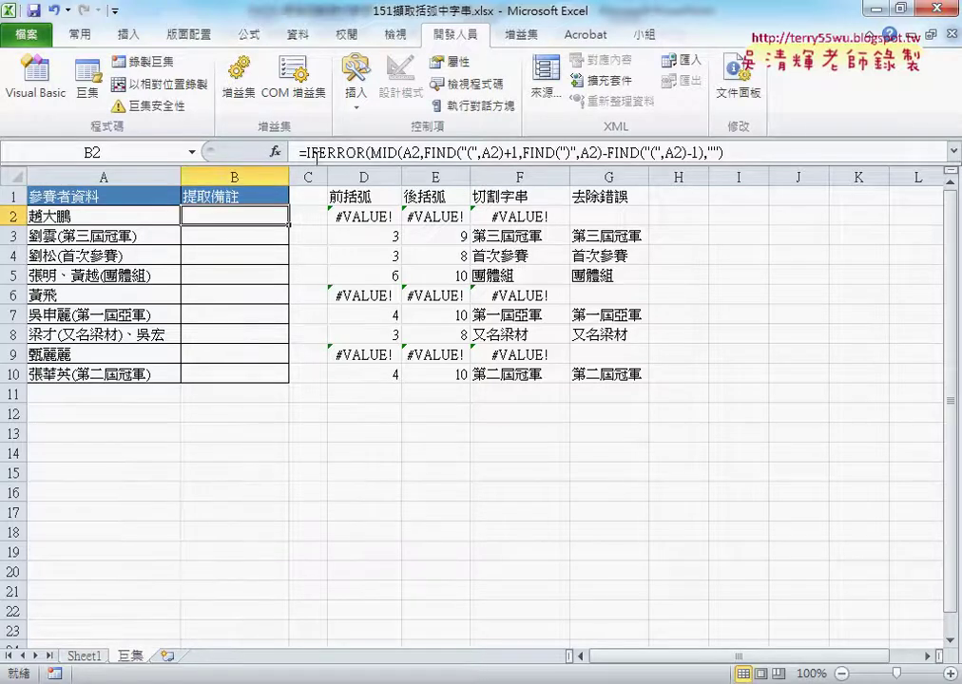
# - Delete helper columns D through G from the 巨集 sheet
pyautogui.moveTo(363, 178); pyautogui.dragTo(608, 178)
pyautogui.rightClick(521, 245)
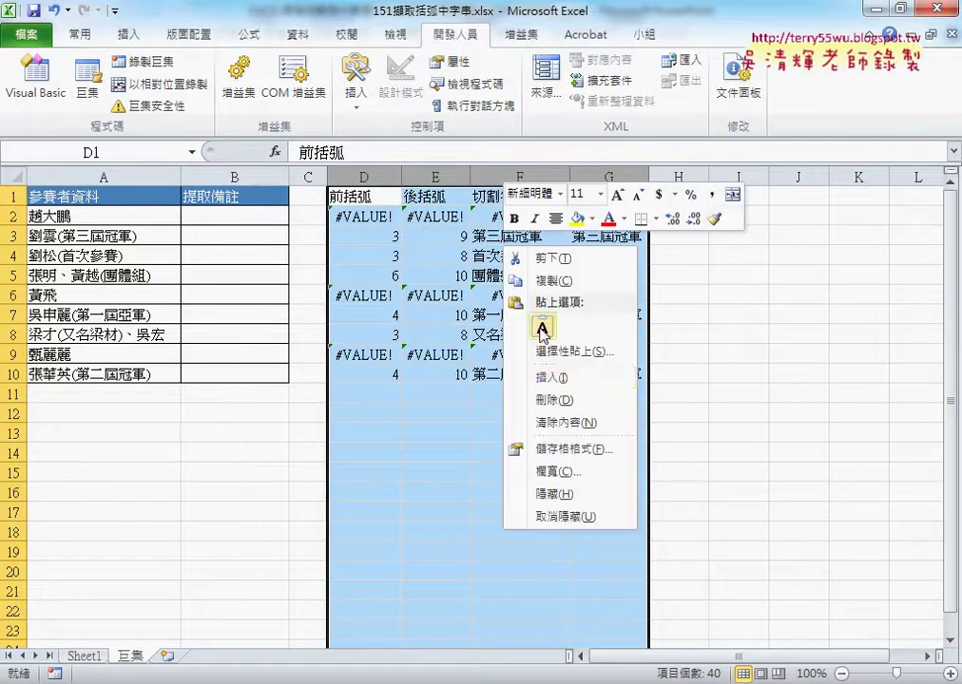
pyautogui.click(537, 399)
pyautogui.click(440, 272)
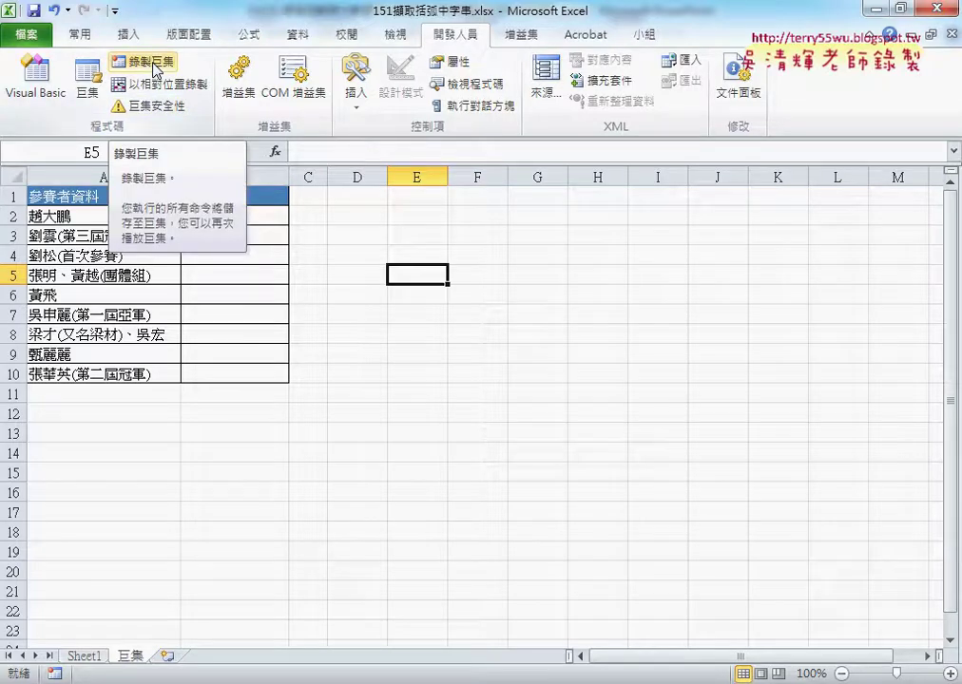
# - Re-enter the IFERROR/MID/FIND formula in B2 and fill it down through B10
pyautogui.click(424, 229)
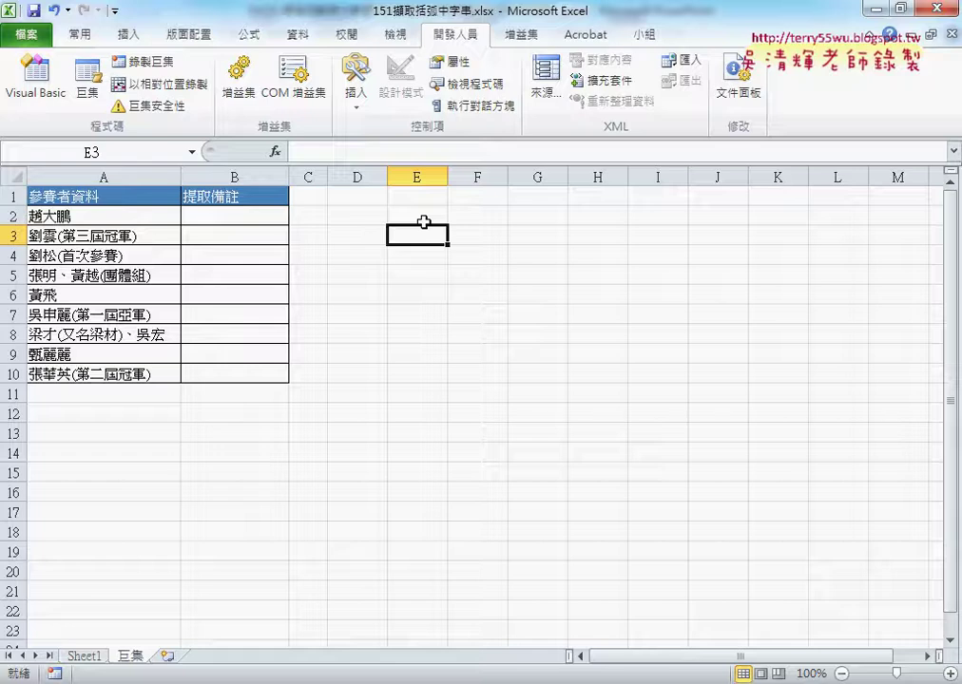
pyautogui.click(232, 217)
pyautogui.write('=IFERROR(MID(A2,FIND("(",A2)+1,FIND(")",A2)-FIND("(",A2)-1),"")')
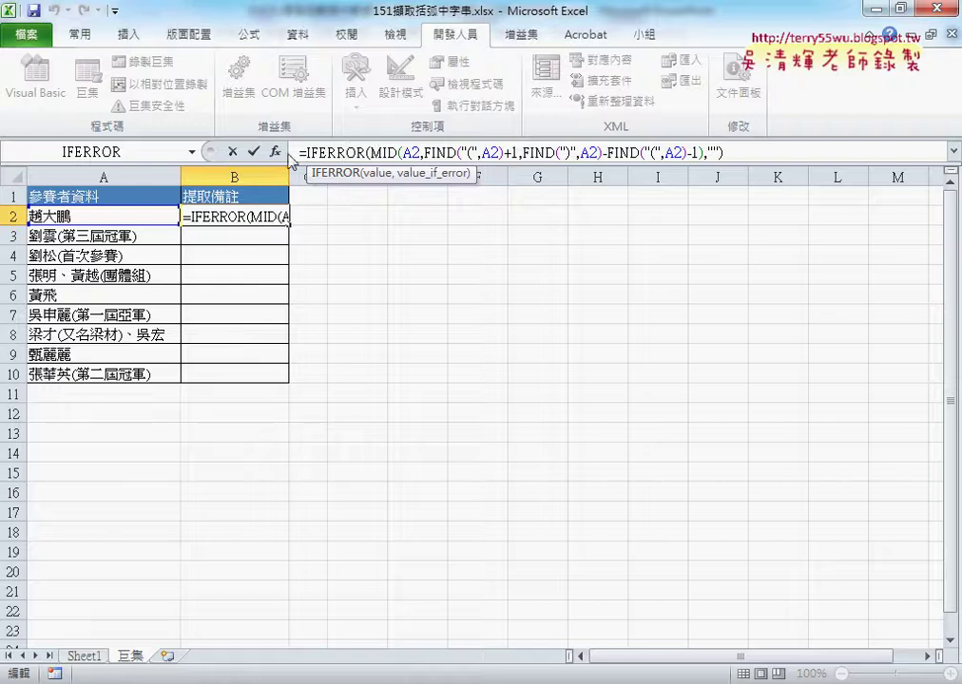
pyautogui.click(254, 152)
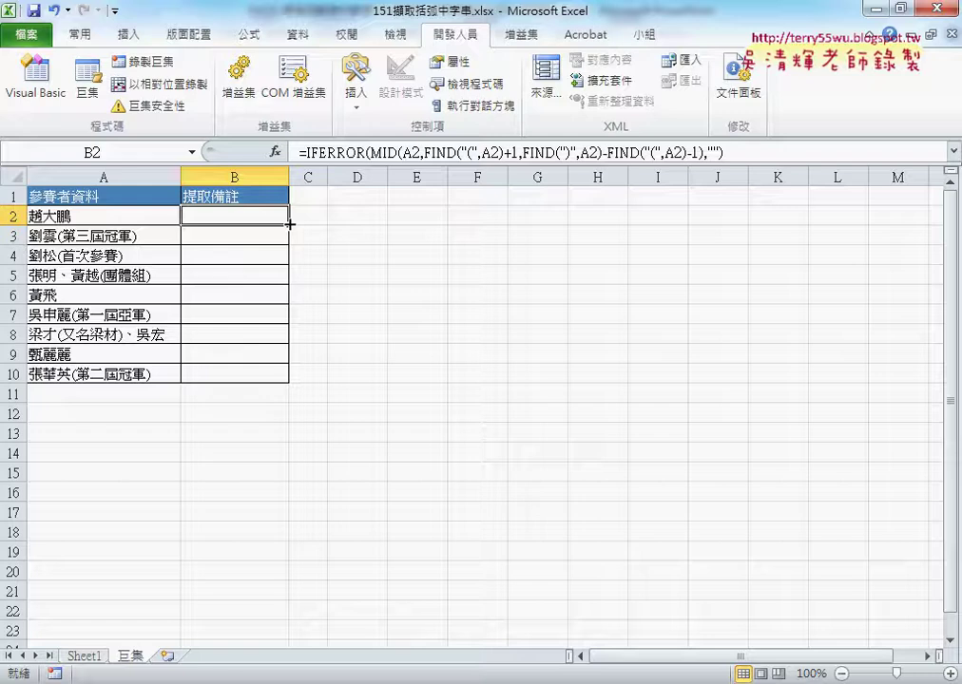
pyautogui.doubleClick(289, 224)
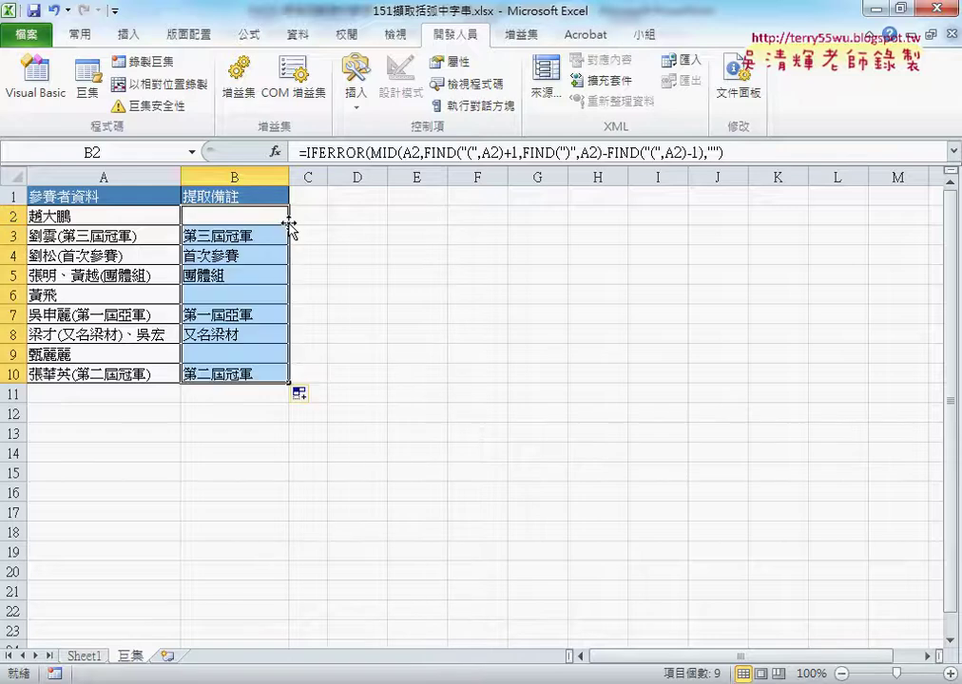
pyautogui.click(415, 236)
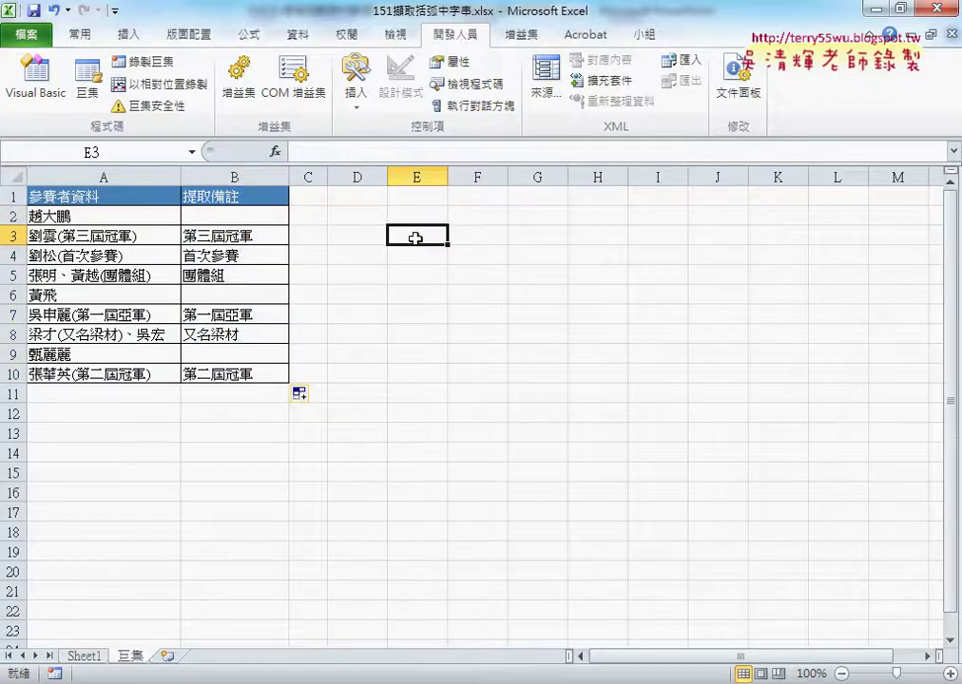
pyautogui.click(269, 217)
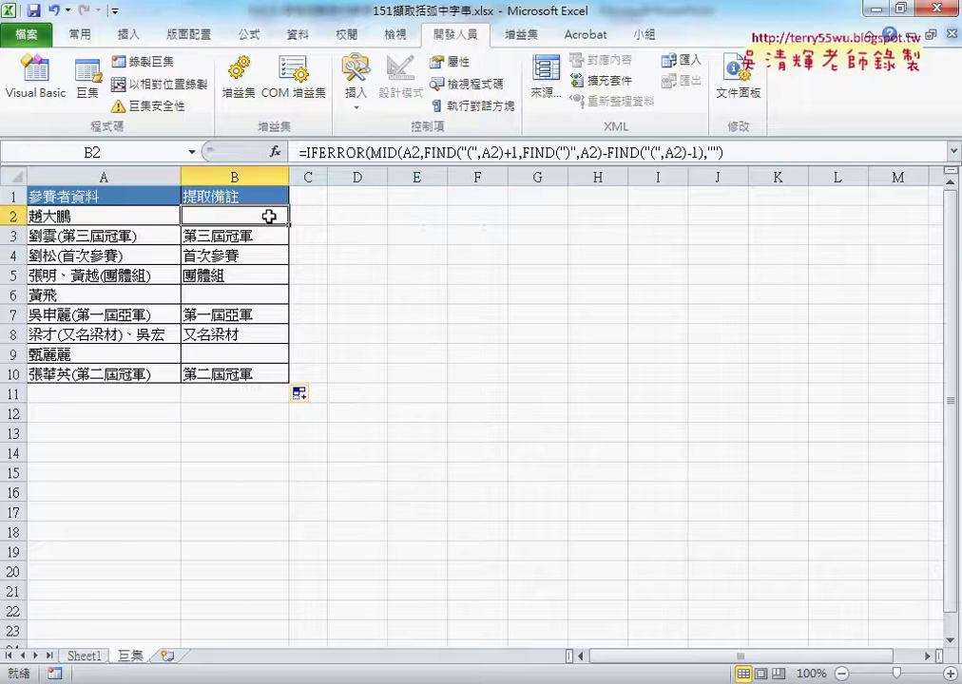
pyautogui.hotkey('ctrl', 'shift', 'Down')
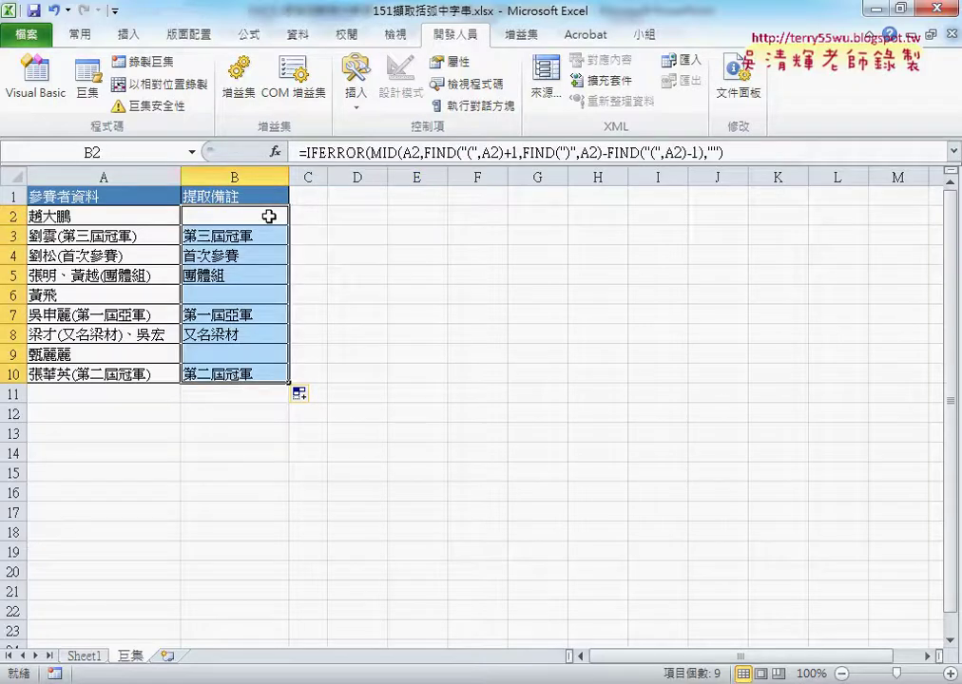
pyautogui.click(498, 258)
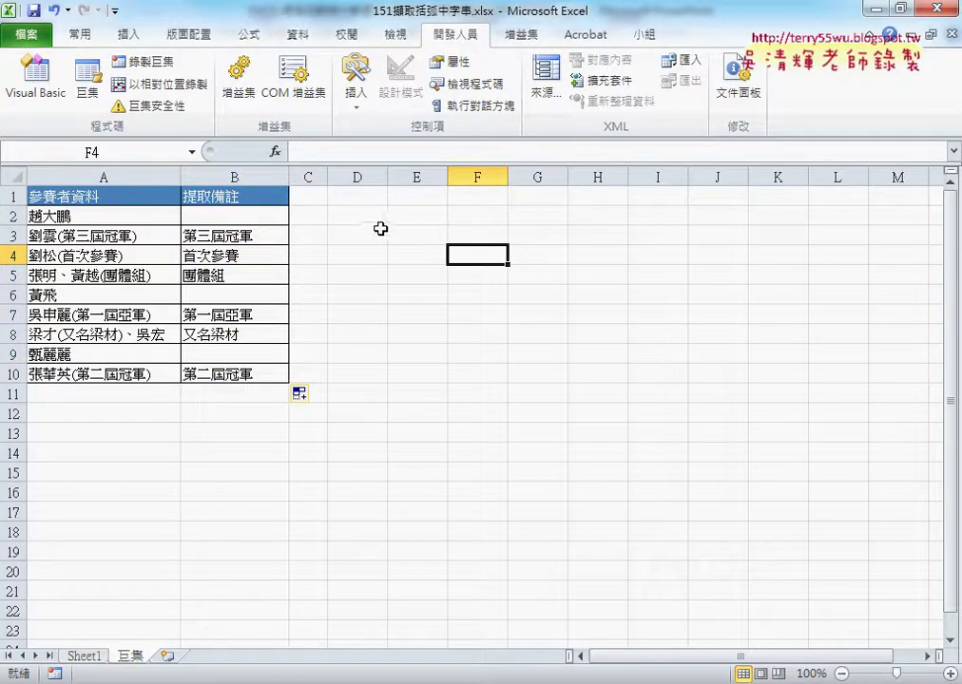
pyautogui.click(227, 217)
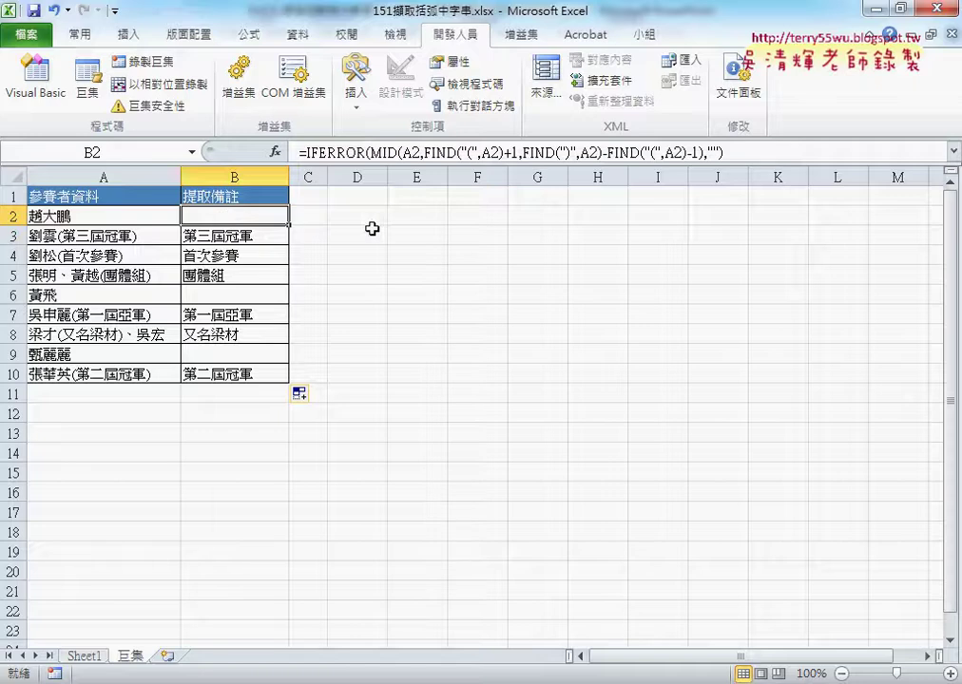
pyautogui.click(421, 233)
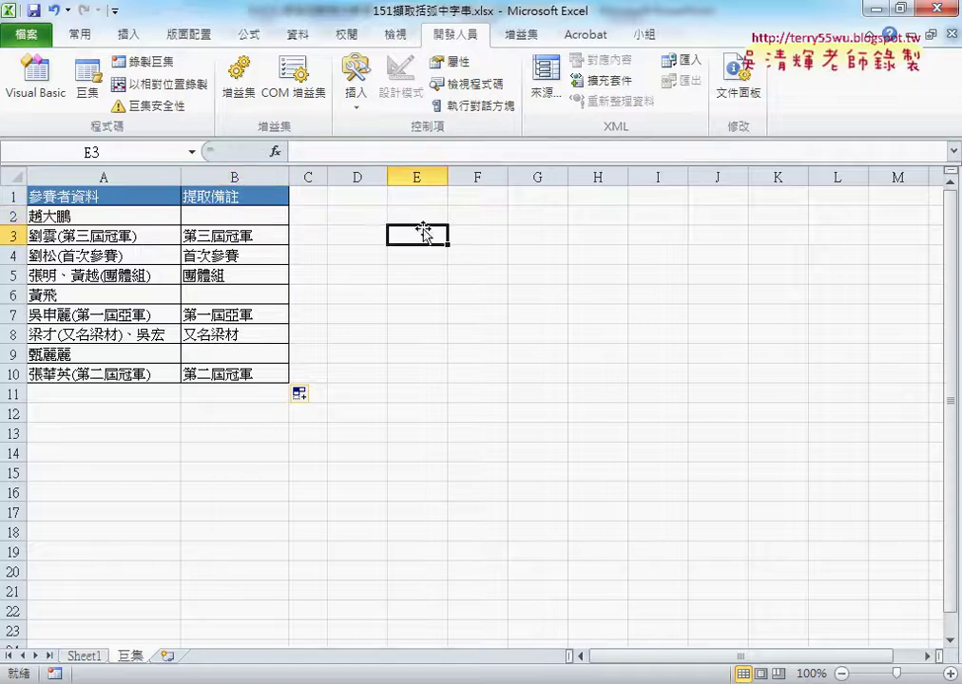
# - Start recording a macro named 擷取字串巨集 stored in This Workbook
pyautogui.click(164, 72)
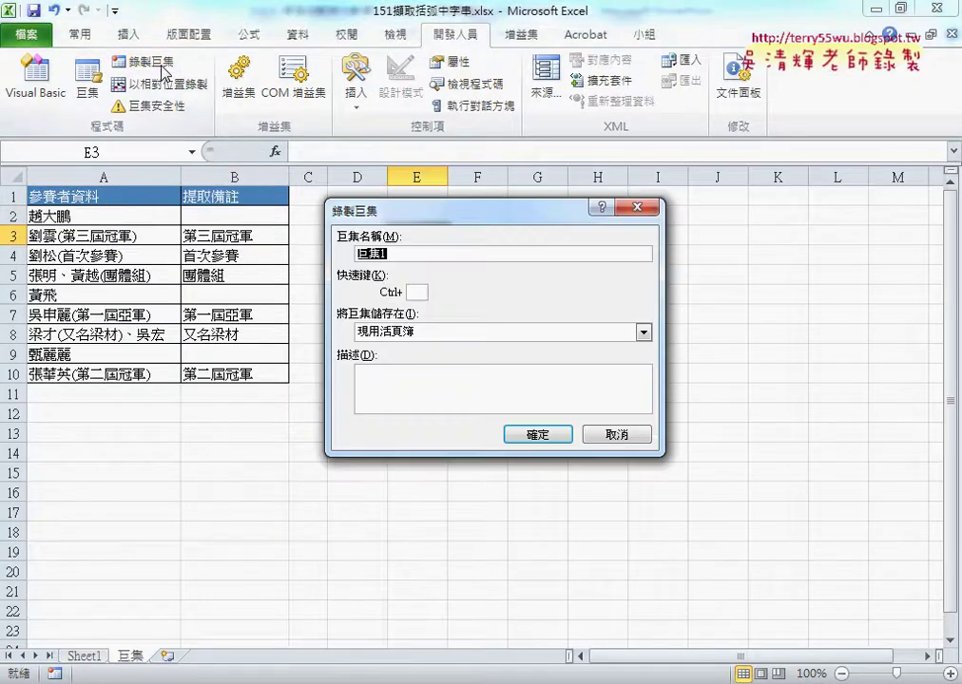
pyautogui.click(394, 255)
pyautogui.press('BackSpace')
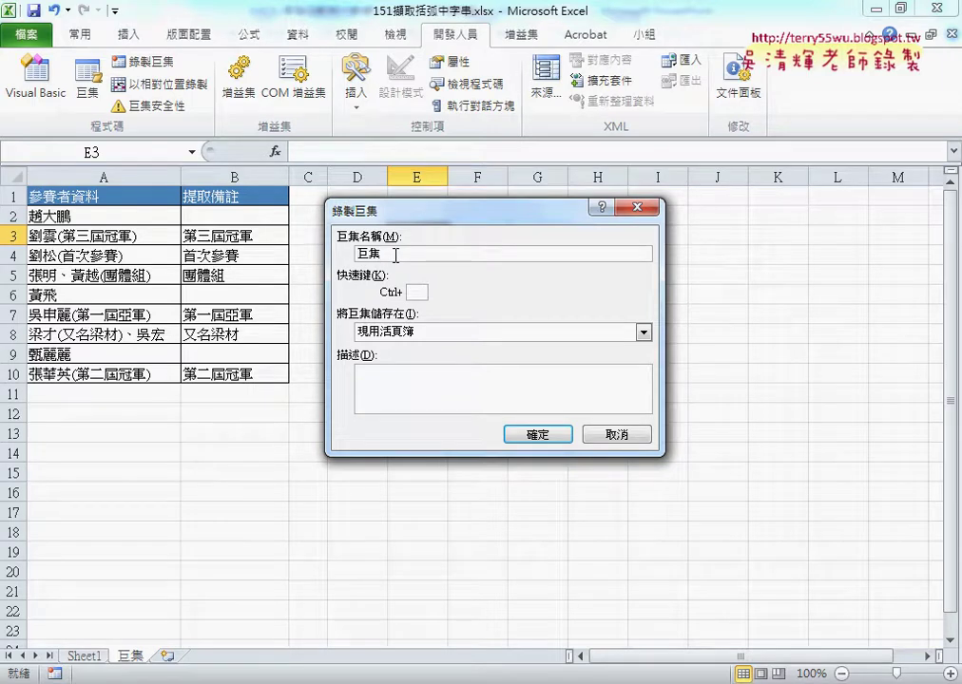
pyautogui.write('節')
pyautogui.write('ㄑ擷取字串')
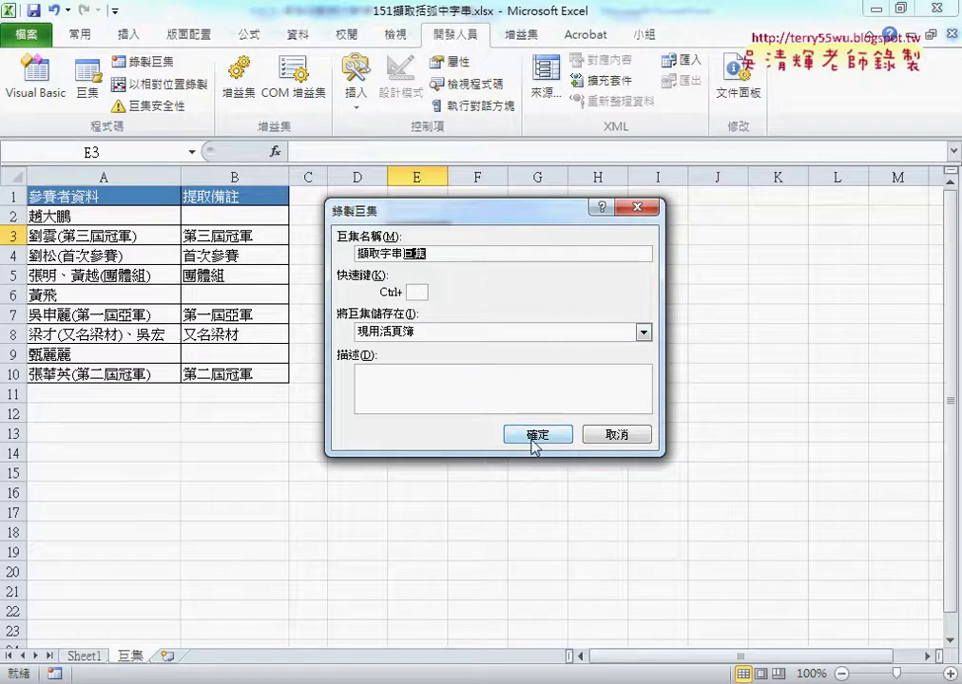
pyautogui.moveTo(490, 211); pyautogui.dragTo(719, 229)
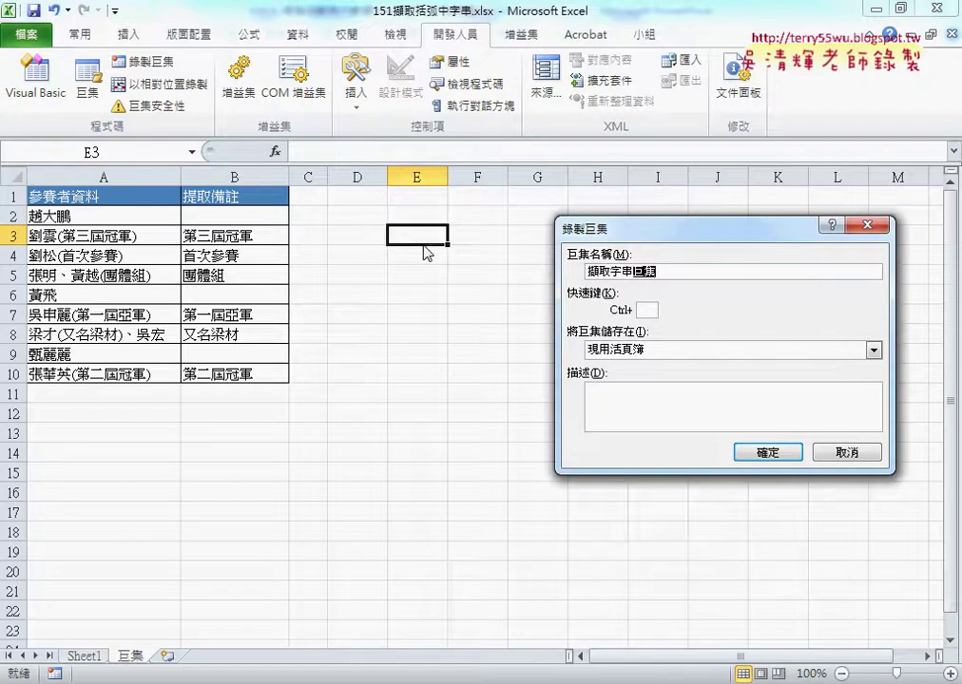
pyautogui.click(779, 457)
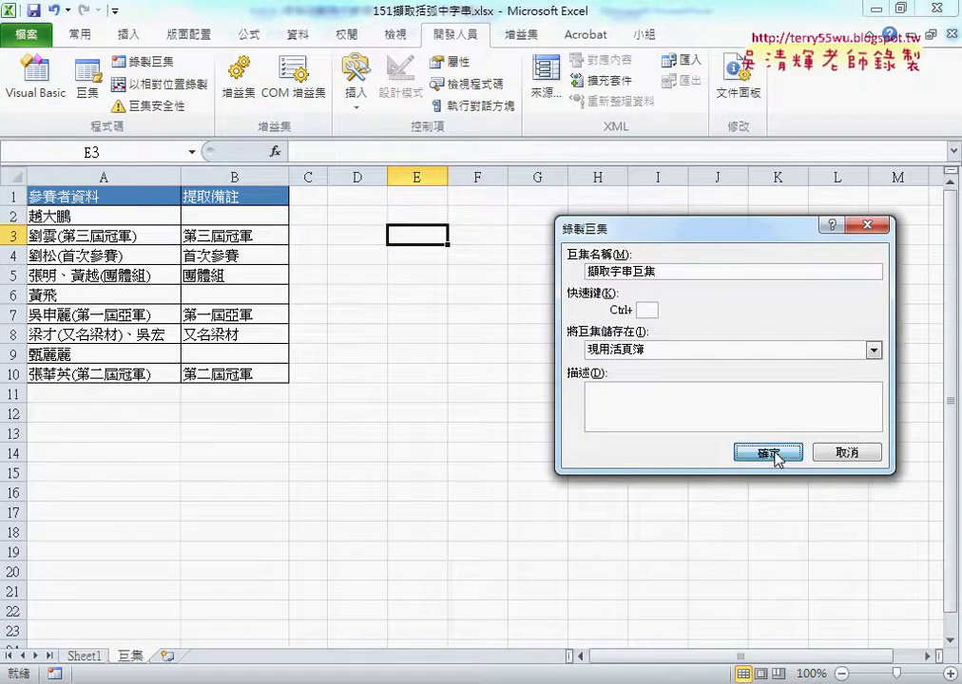
pyautogui.click(254, 218)
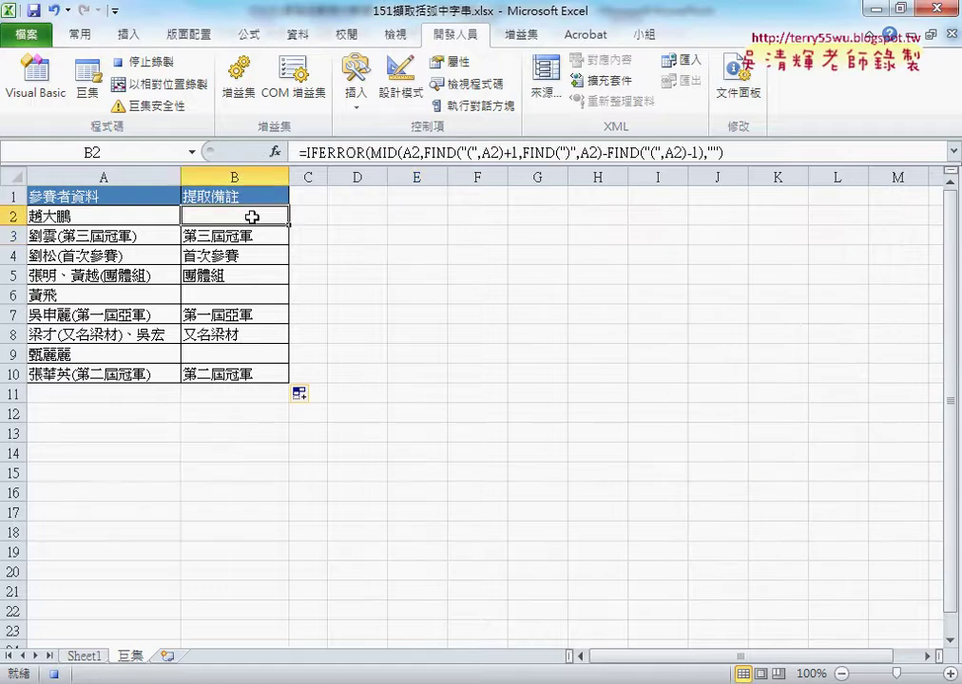
# - Confirm the B2 formula, fill it down to B10, and stop the recording
pyautogui.click(335, 149)
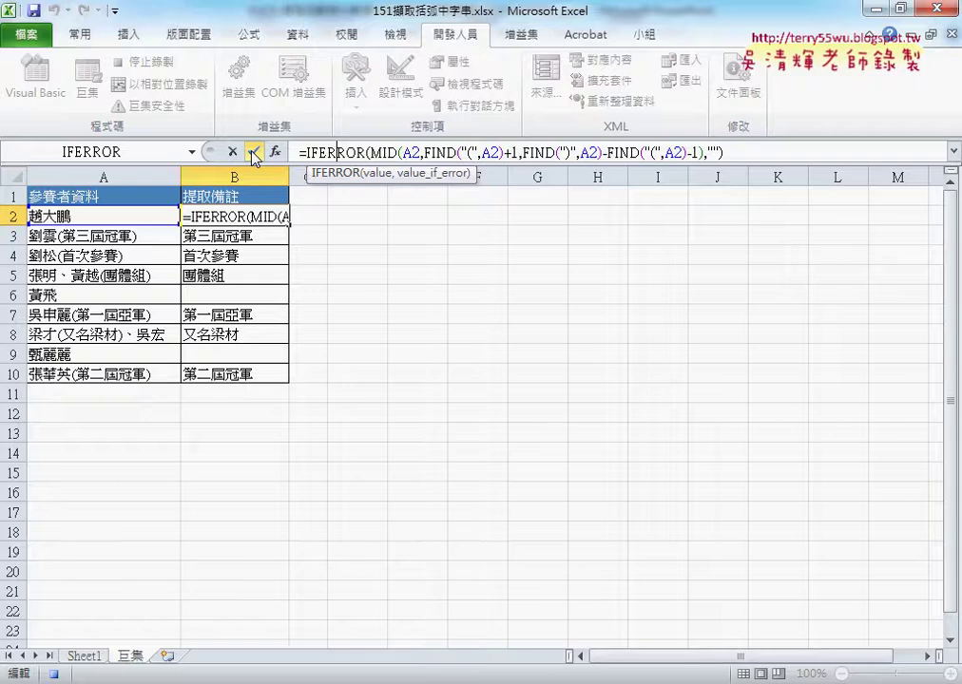
pyautogui.click(254, 152)
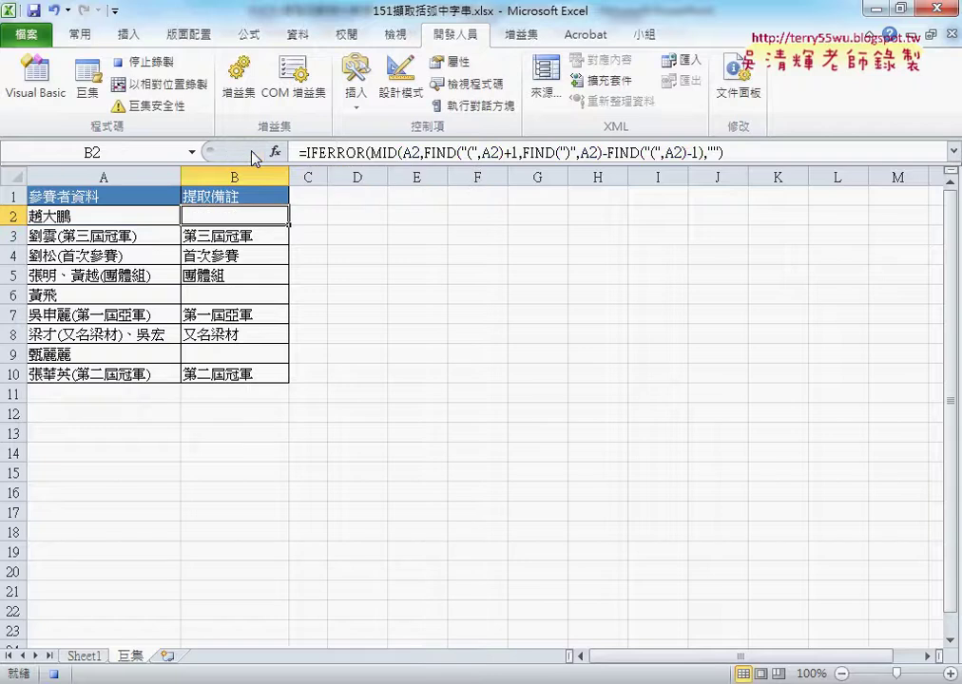
pyautogui.doubleClick(288, 225)
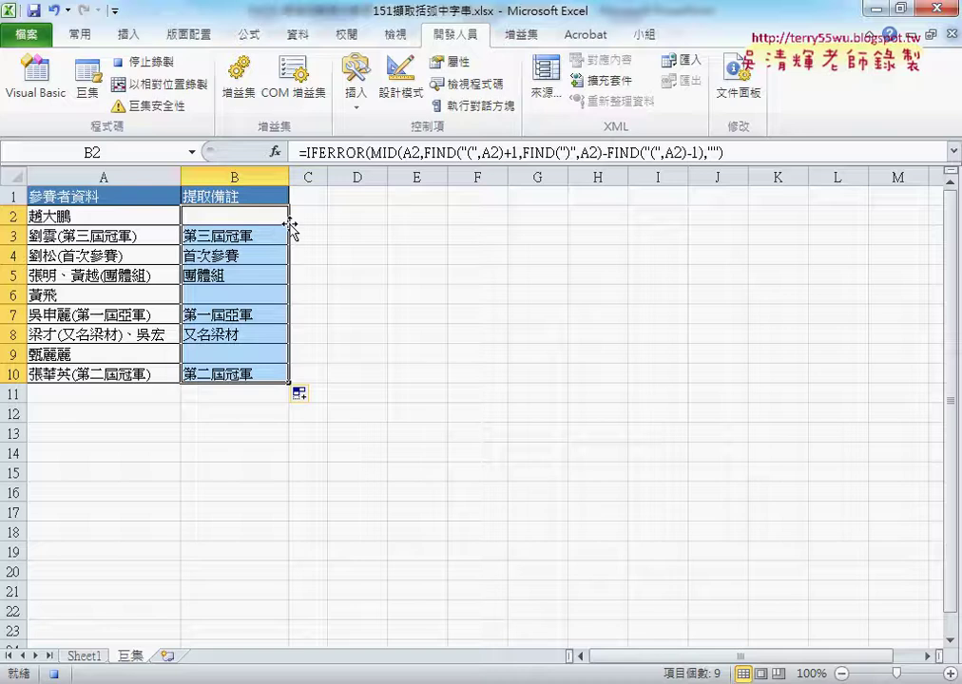
pyautogui.click(162, 65)
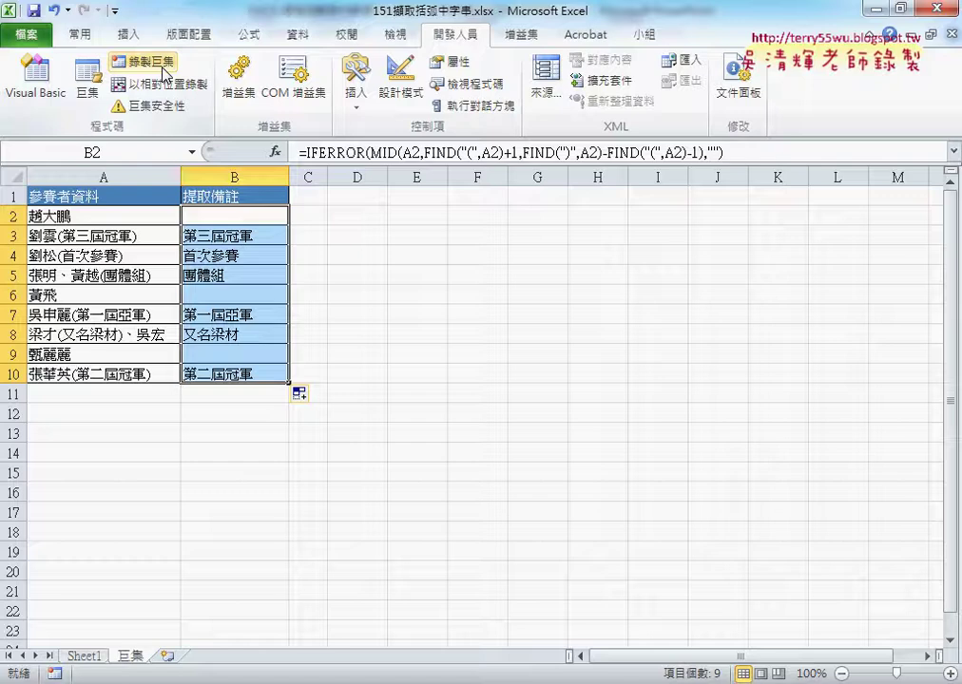
# - Start recording a second macro named 清除巨集 in this workbook
pyautogui.click(423, 220)
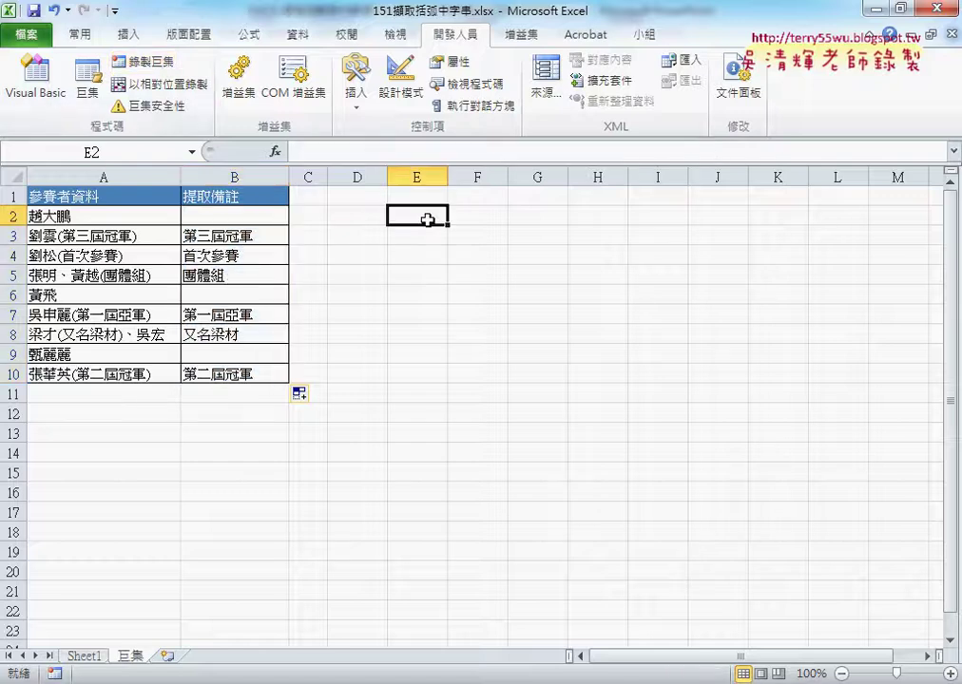
pyautogui.click(143, 61)
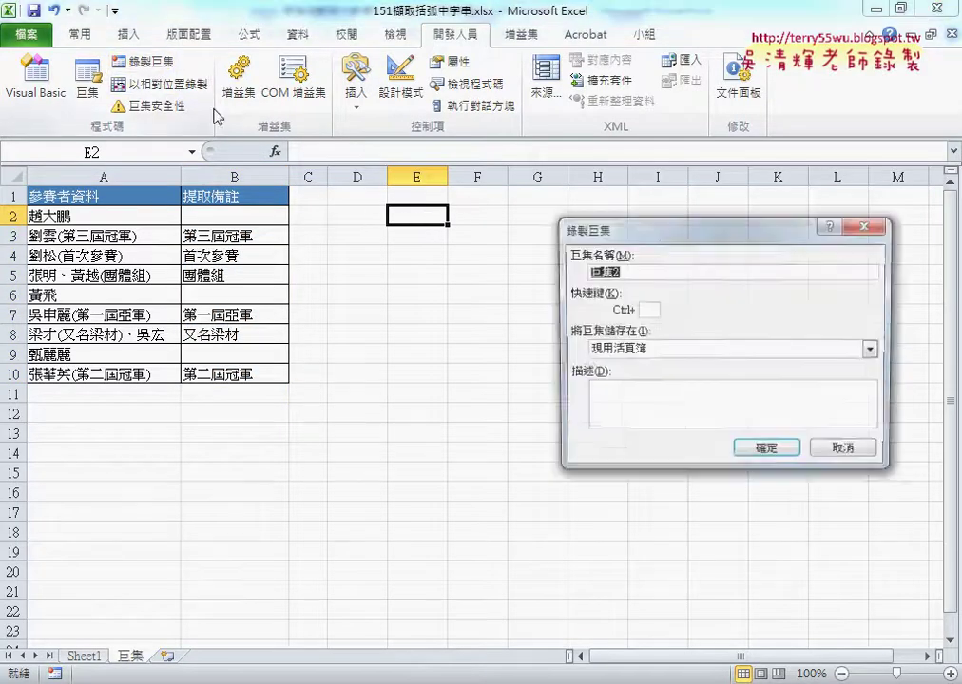
pyautogui.click(642, 273)
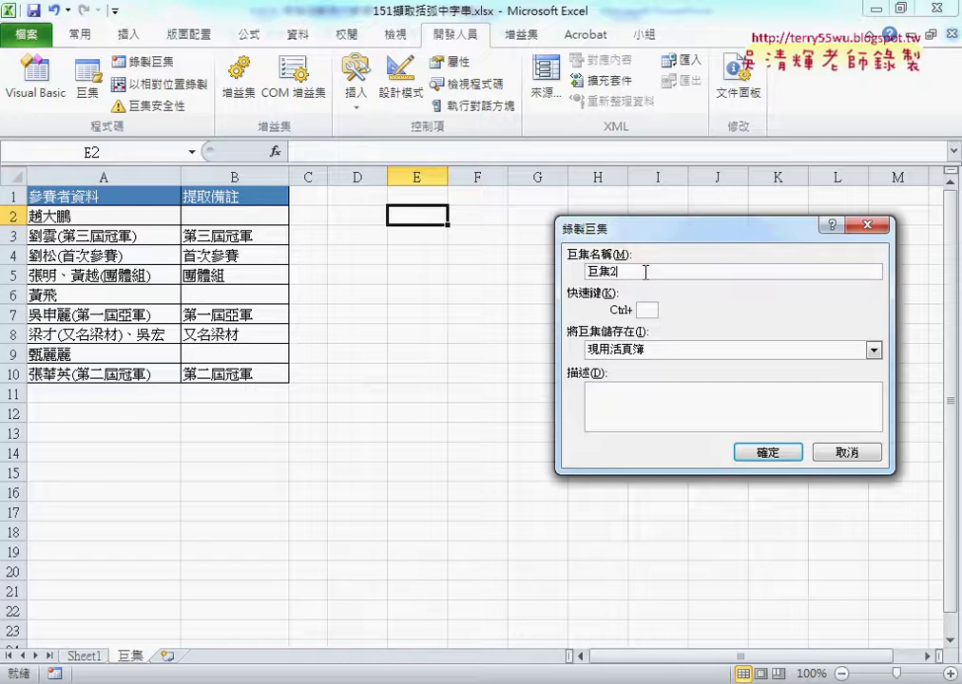
pyautogui.press('BackSpace')
pyautogui.press('Home')
pyautogui.write('ㄑ請廚')
pyautogui.press('BackSpace')
pyautogui.press('BackSpace')
pyautogui.write('清除')
pyautogui.click(771, 454)
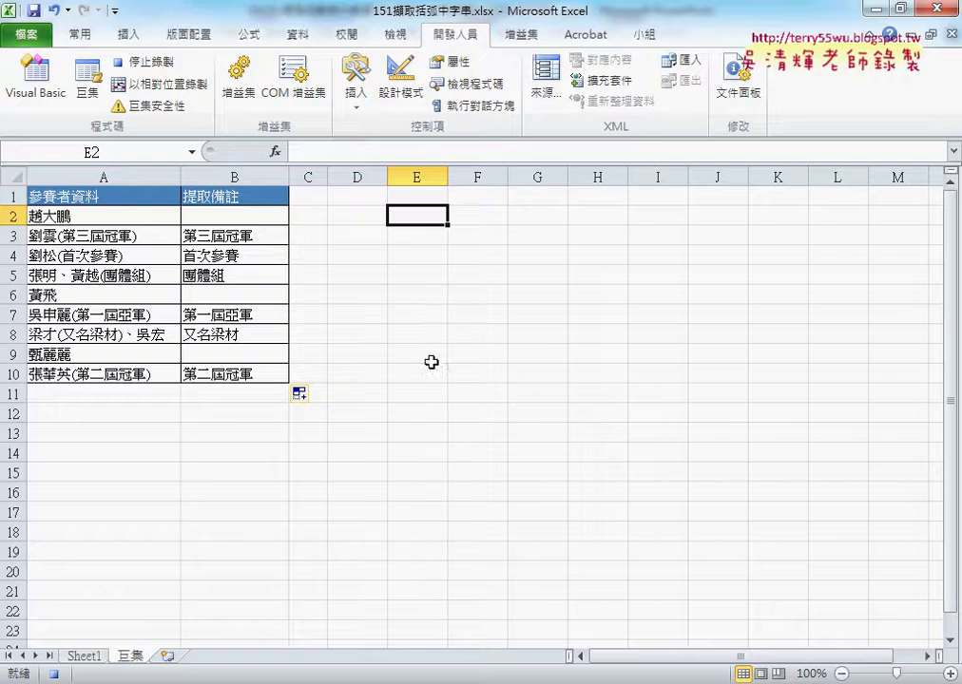
# - Select B2:B10, delete its contents, and stop the macro recording
pyautogui.click(252, 217)
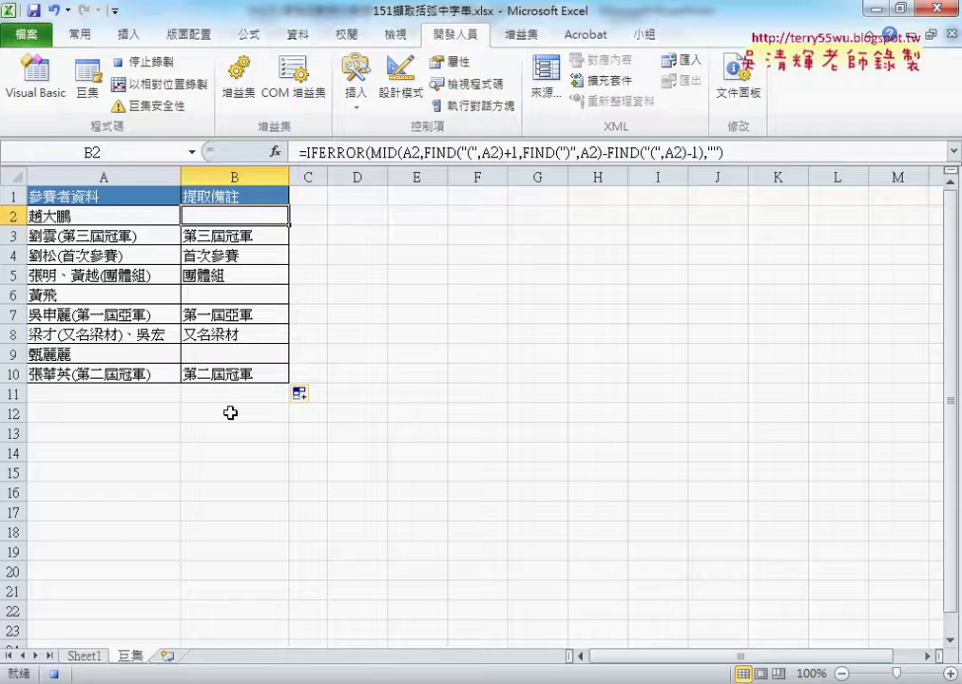
pyautogui.hotkey('ctrl', 'shift', 'Down')
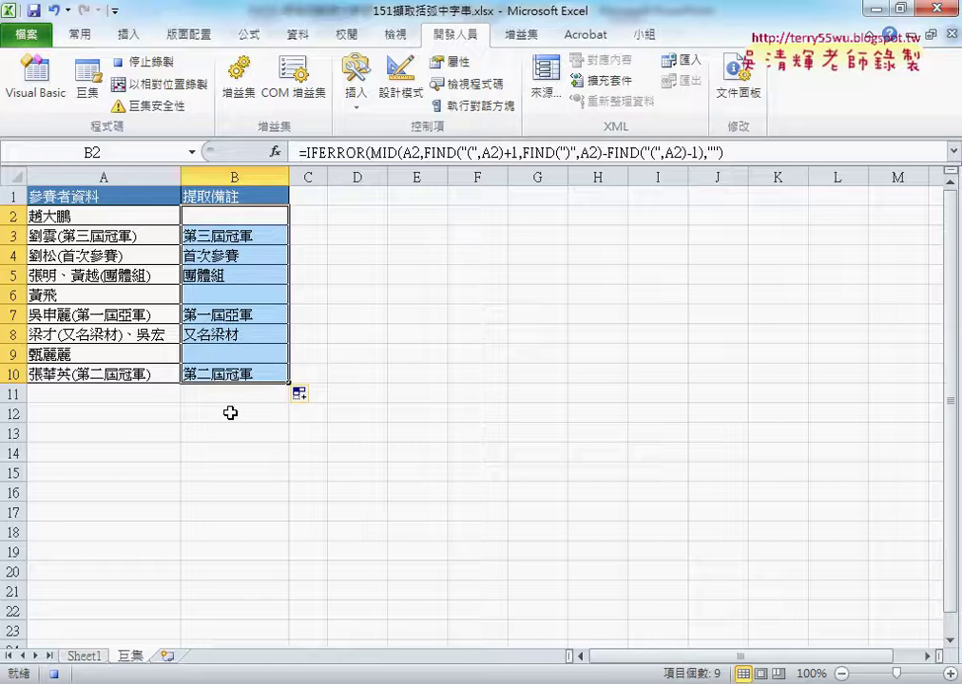
pyautogui.press('Delete')
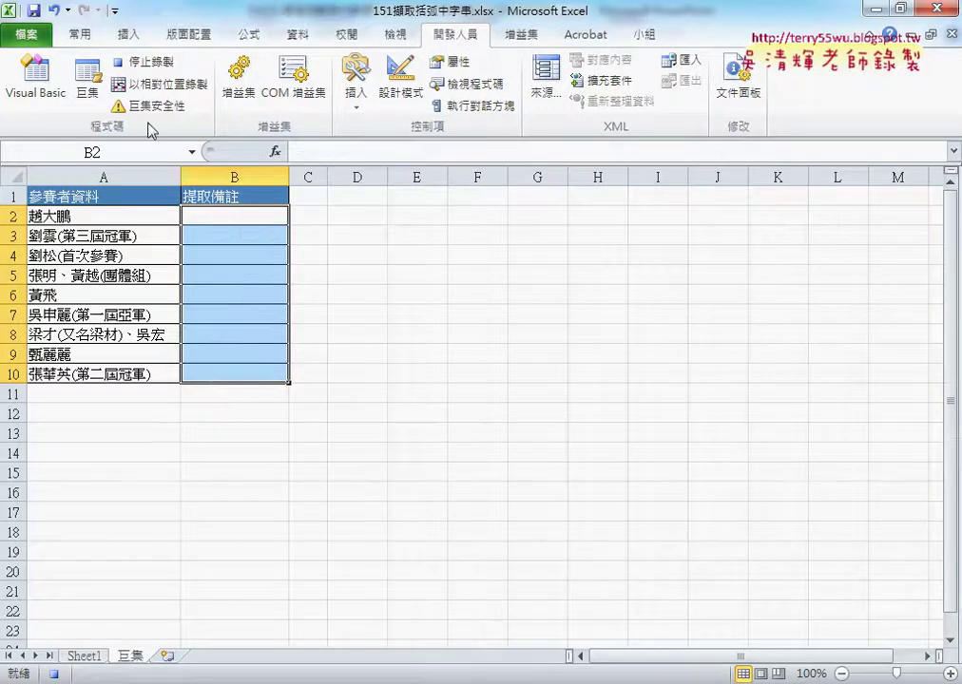
pyautogui.click(143, 62)
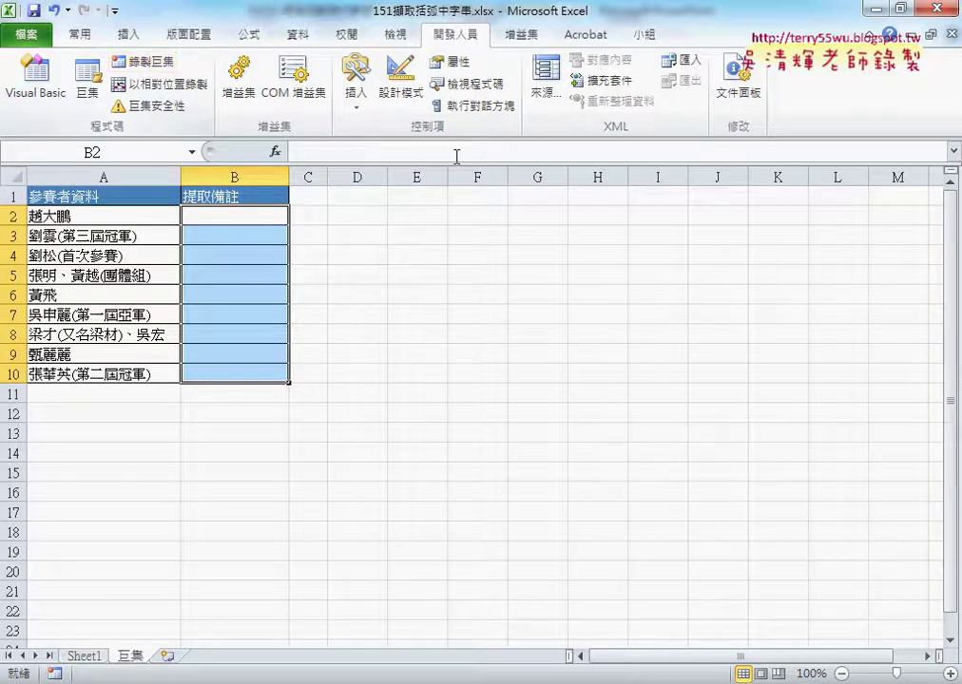
# - Run 擷取字串巨集 to refill B2:B10, then run 清除巨集 to empty it
pyautogui.click(351, 197)
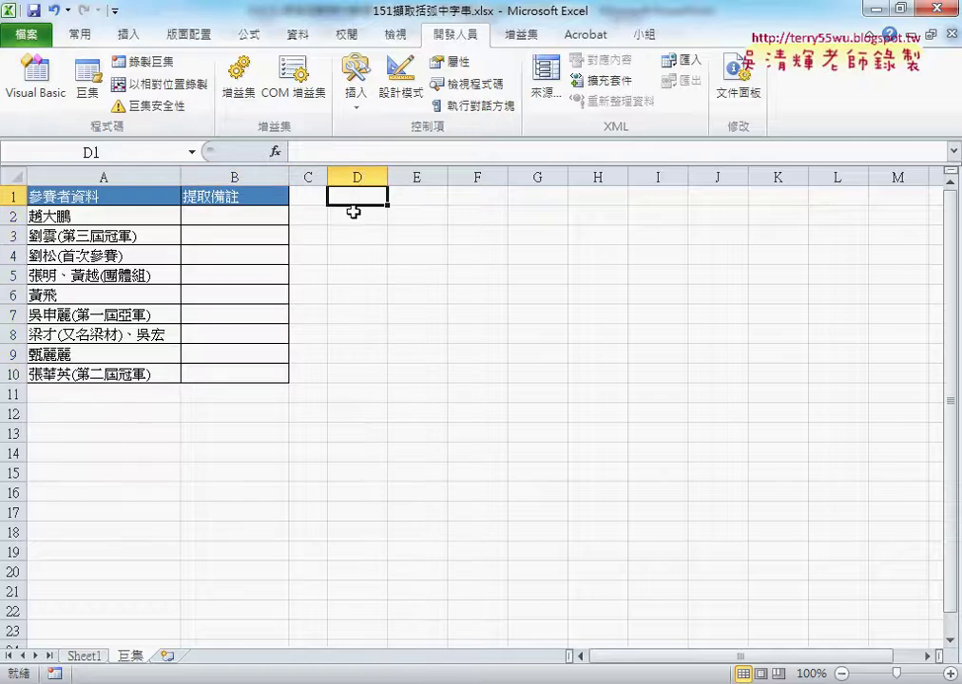
pyautogui.click(83, 99)
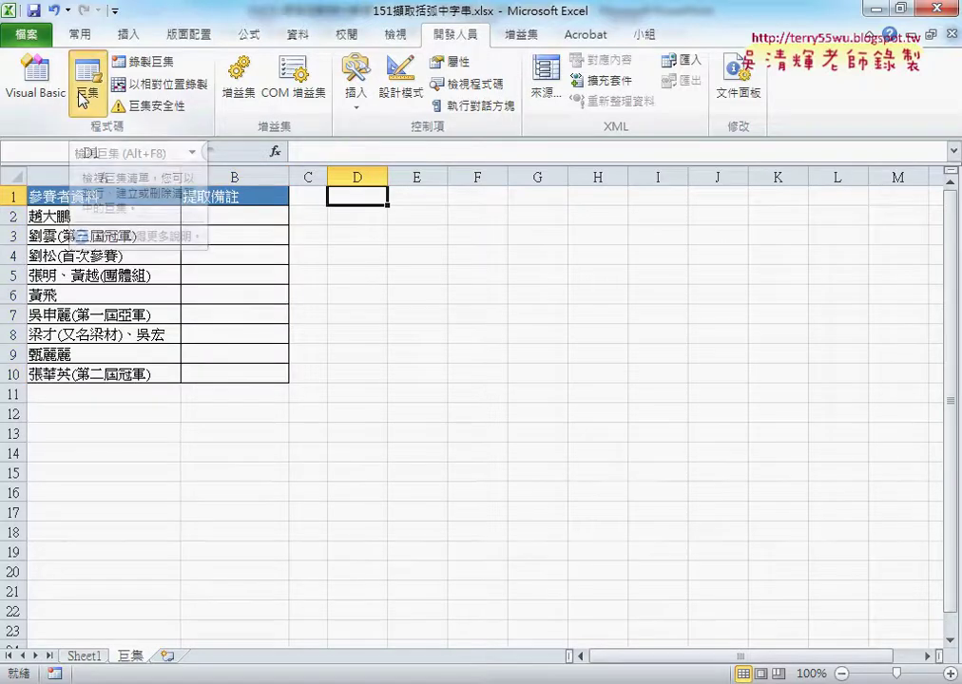
pyautogui.moveTo(568, 205); pyautogui.dragTo(354, 153)
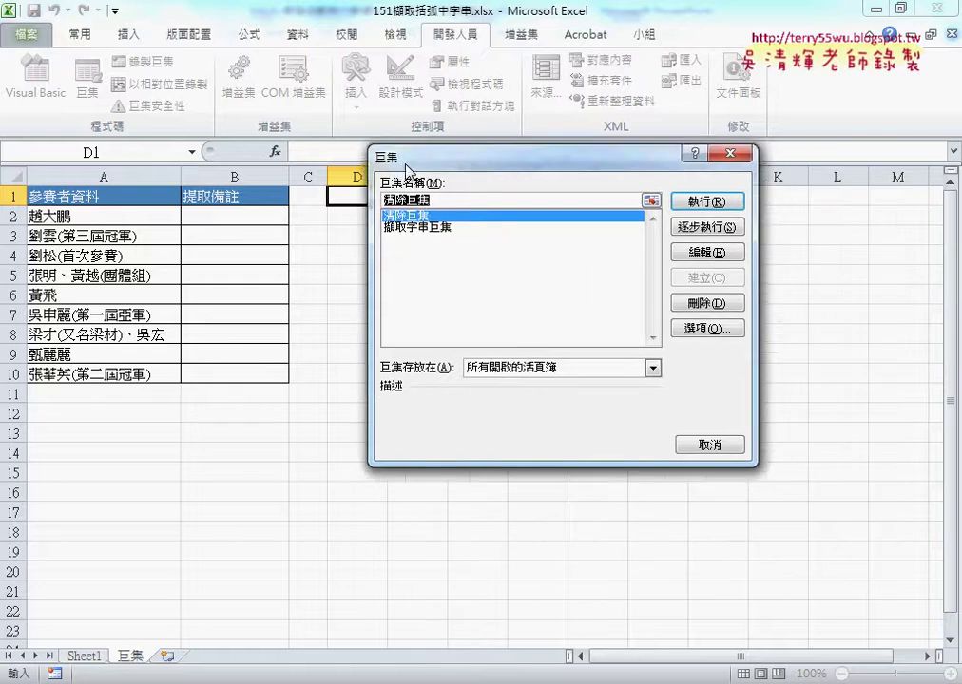
pyautogui.click(361, 216)
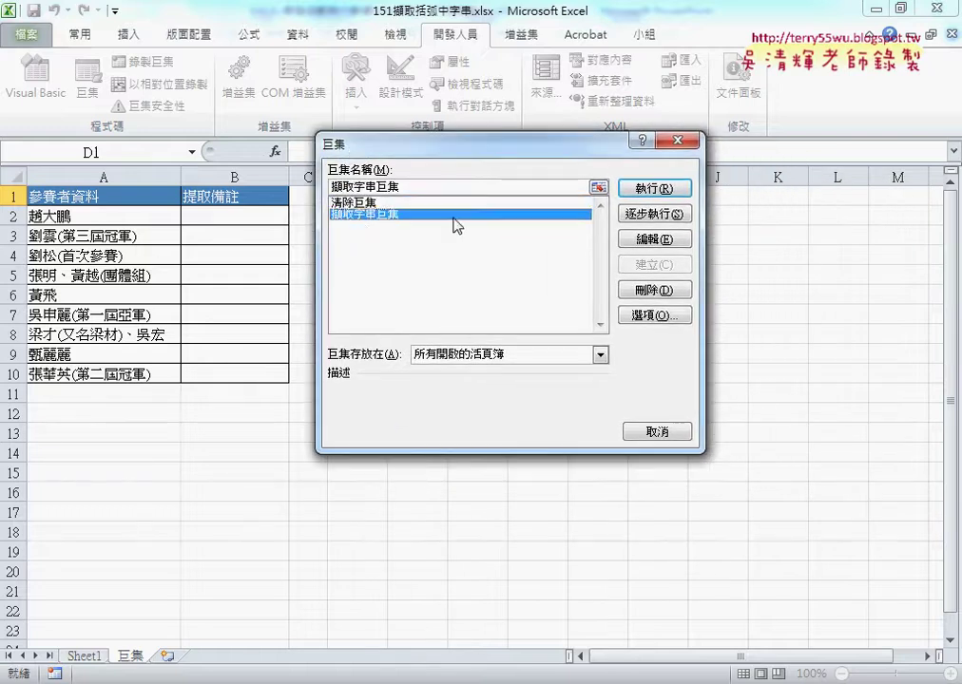
pyautogui.click(656, 189)
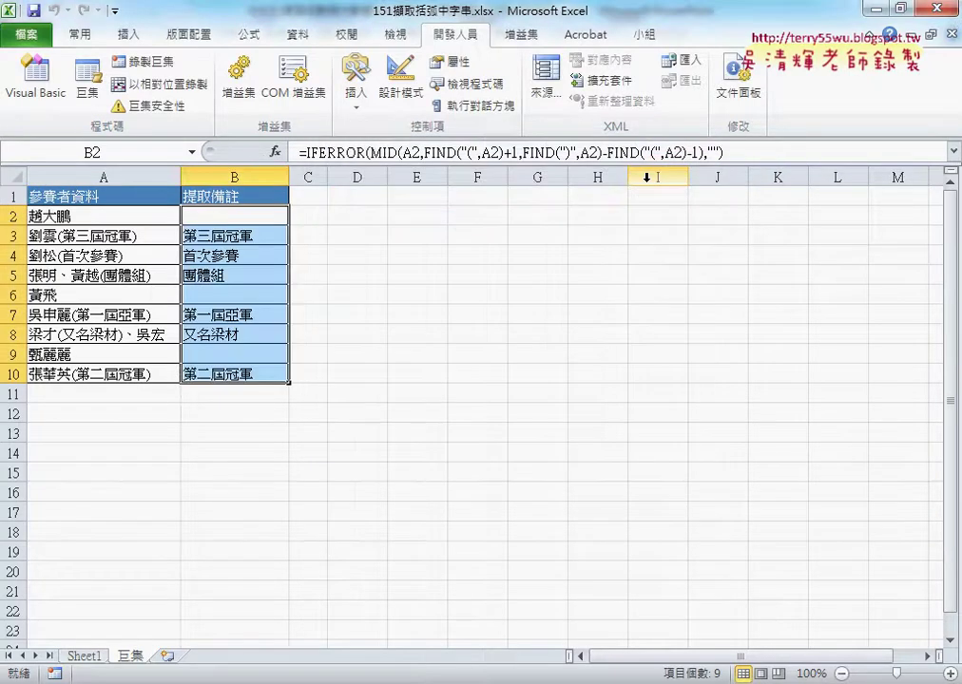
pyautogui.click(88, 95)
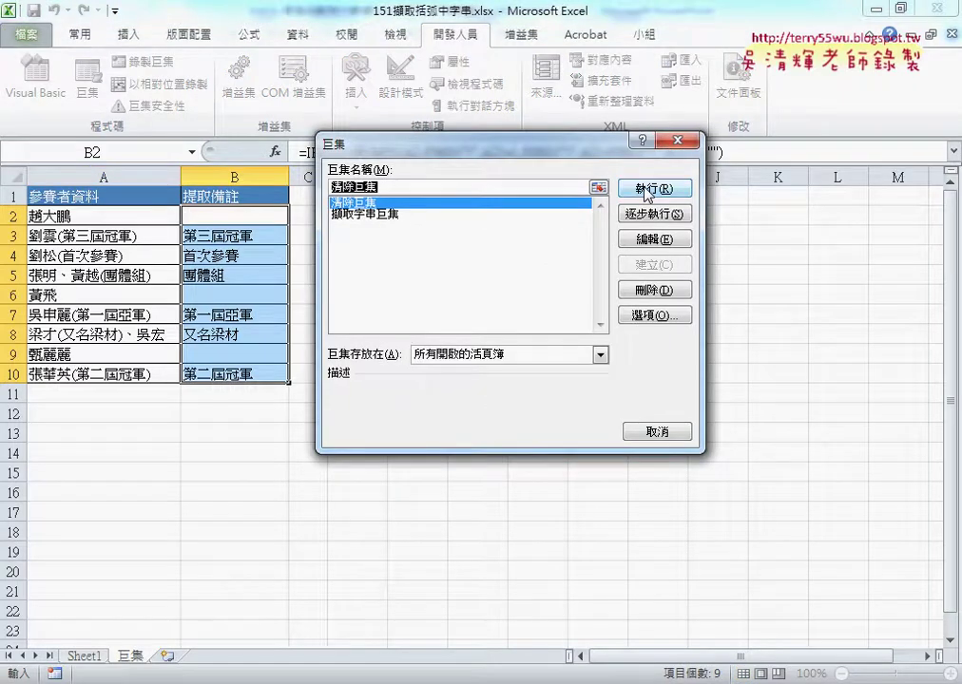
pyautogui.click(644, 189)
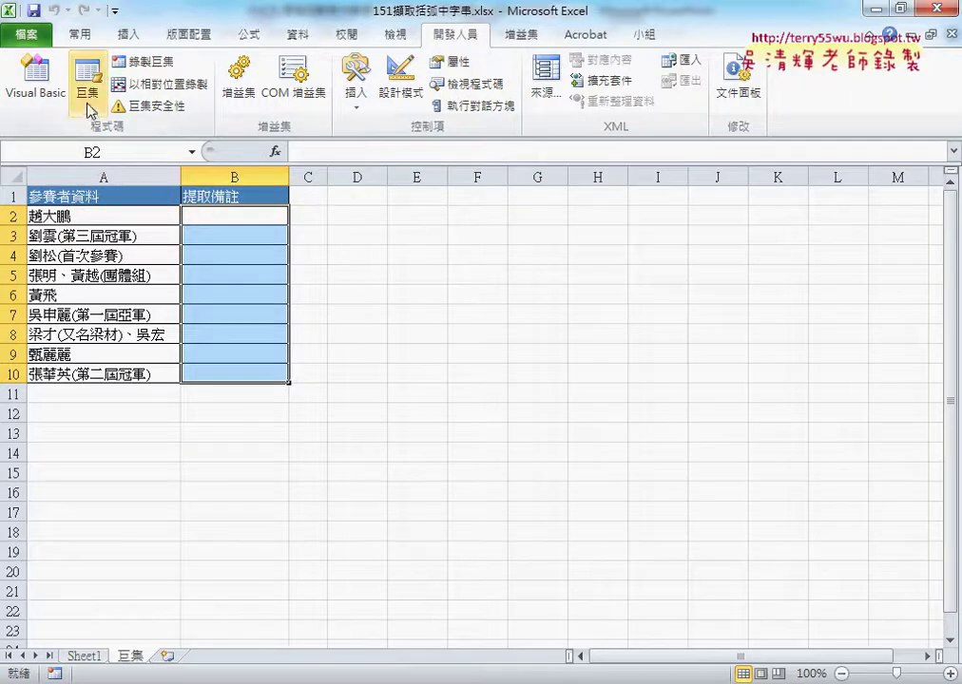
# - Draw a form button over D1:F2 and assign it the 擷取字串巨集 macro
pyautogui.click(352, 110)
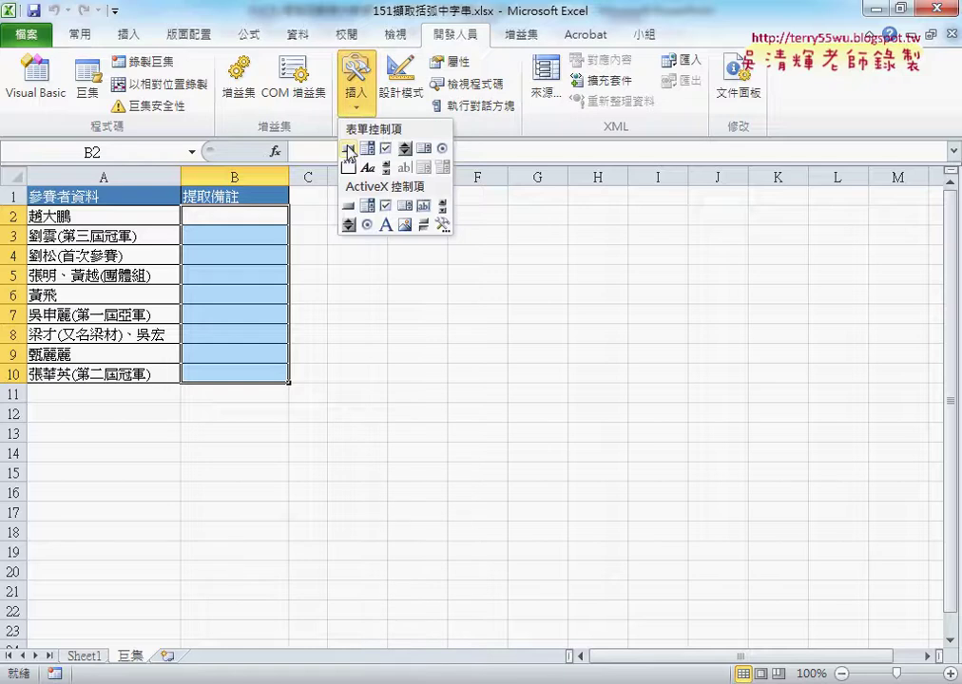
pyautogui.click(350, 150)
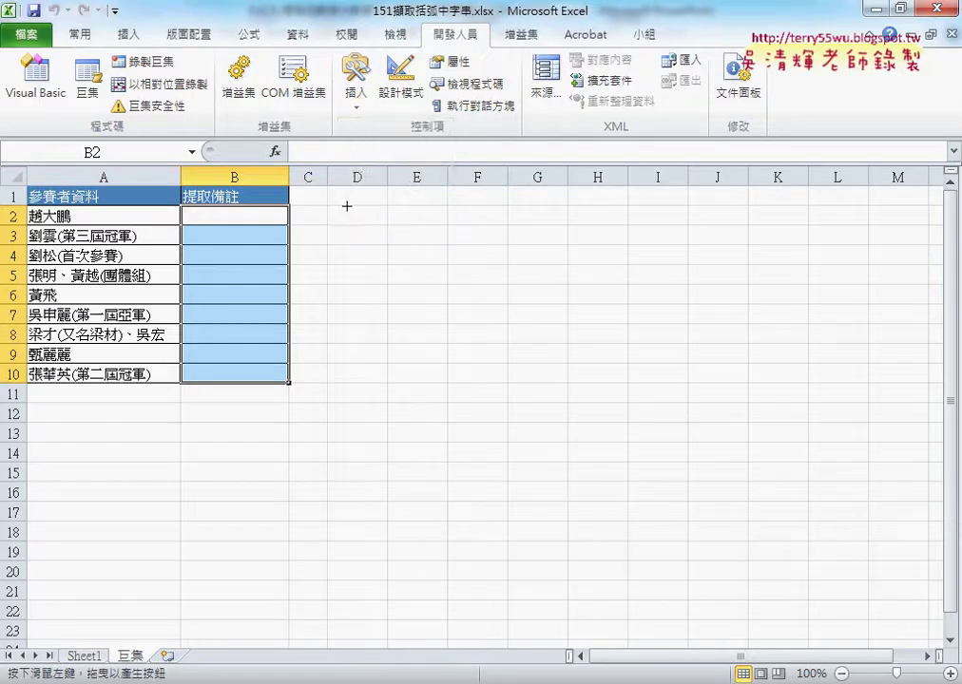
pyautogui.moveTo(339, 201); pyautogui.dragTo(477, 245)
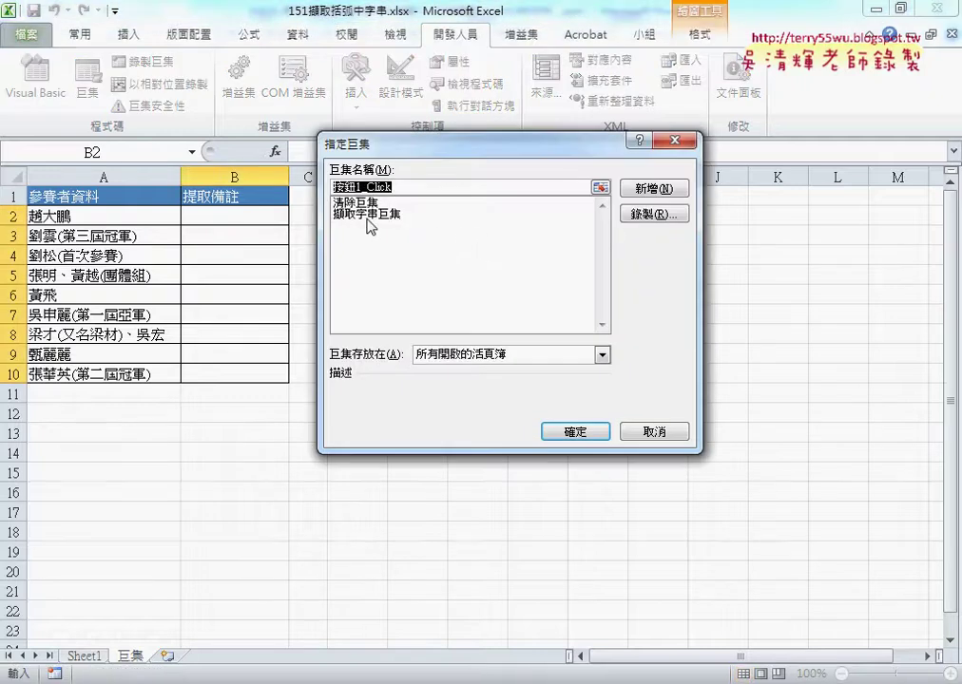
pyautogui.click(366, 214)
pyautogui.moveTo(383, 151)
pyautogui.mouseDown()
pyautogui.moveTo(516, 156)
pyautogui.moveTo(440, 166)
pyautogui.moveTo(387, 193)
pyautogui.mouseUp()
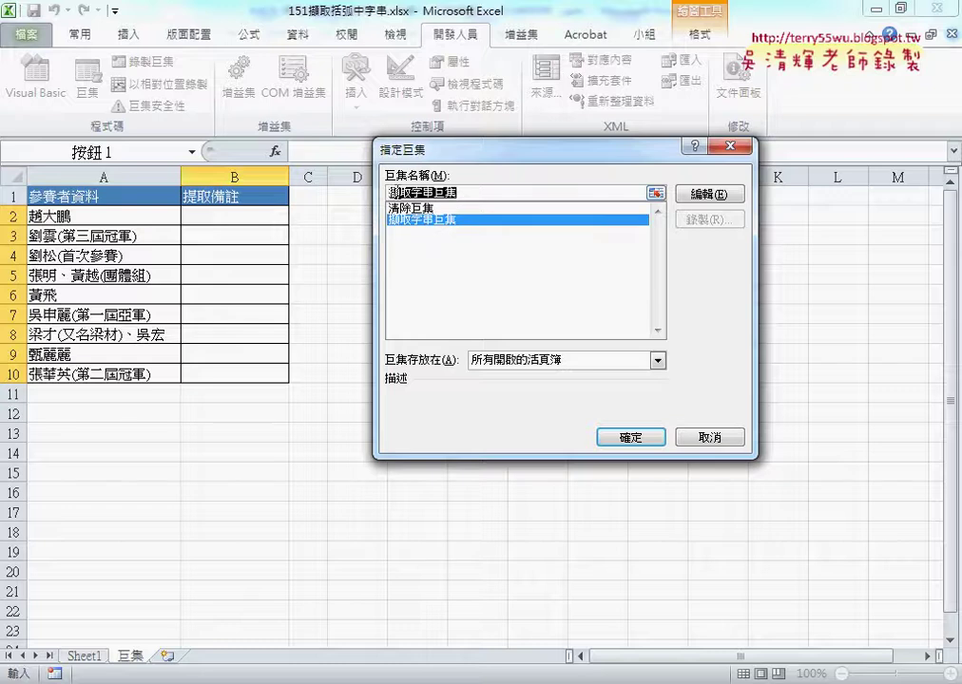
pyautogui.rightClick(439, 200)
pyautogui.click(456, 229)
pyautogui.click(629, 439)
# - Change the button caption from 按鈕 1 to 擷取字串巨集
pyautogui.click(397, 219)
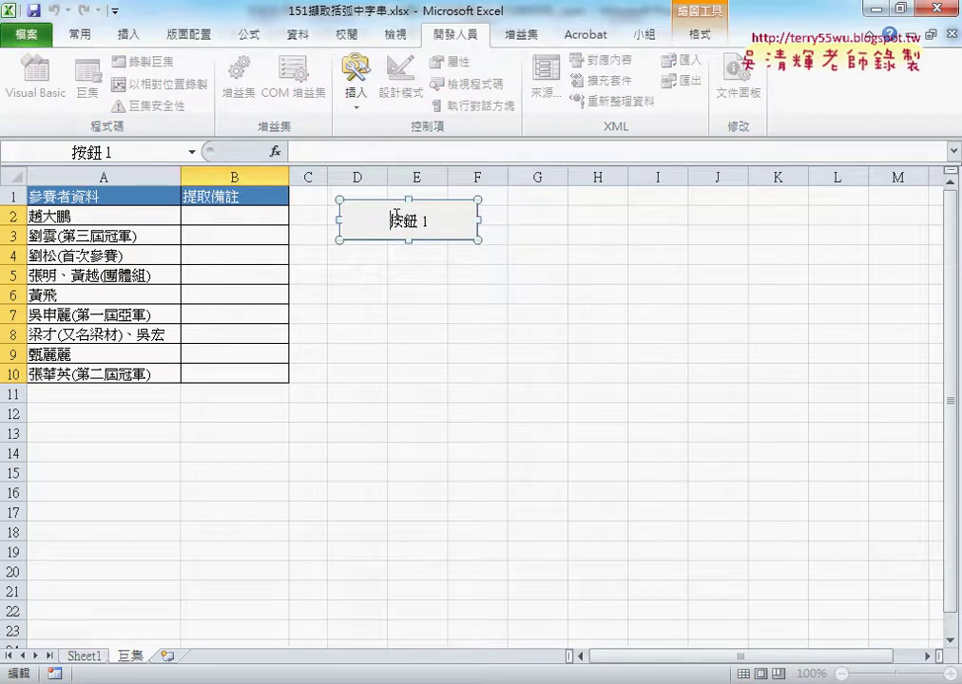
pyautogui.press('Delete')
pyautogui.press('Delete')
pyautogui.press('Delete')
pyautogui.press('Delete')
pyautogui.write('擷取字串巨集')
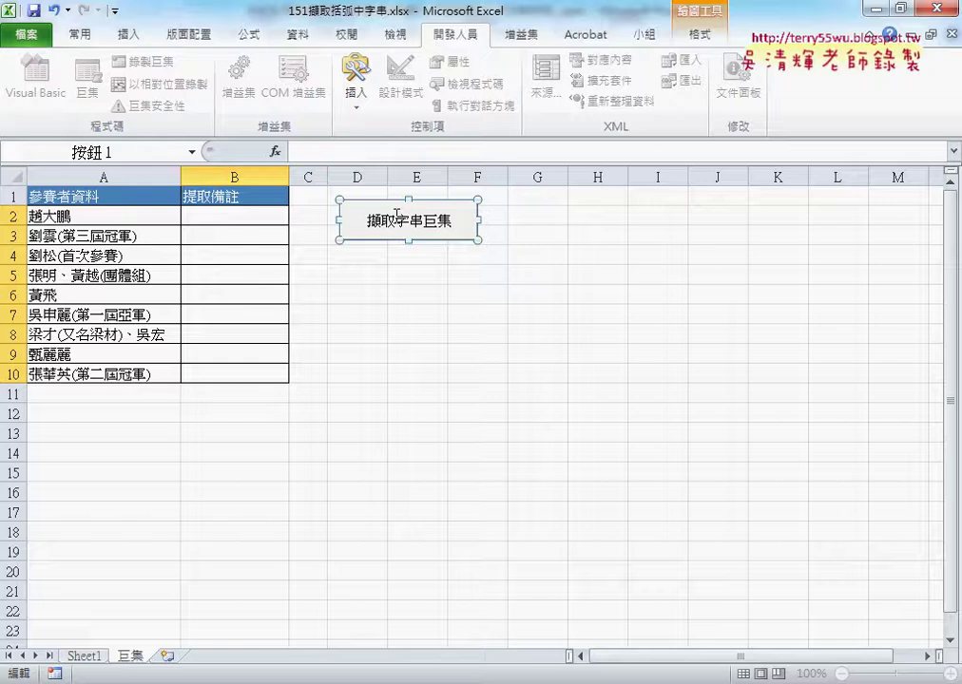
pyautogui.click(416, 269)
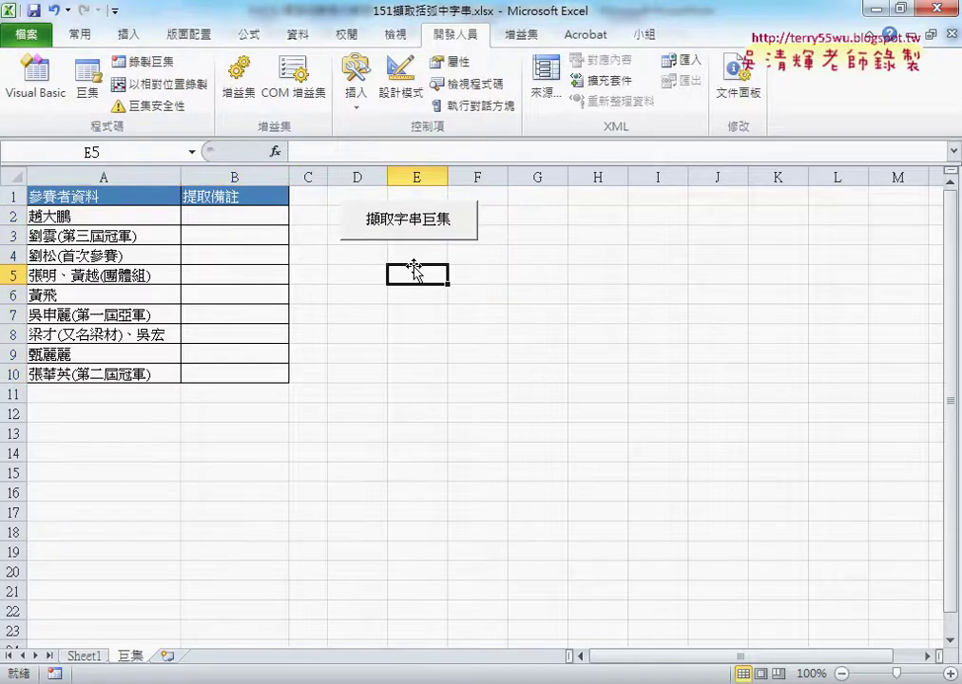
# - Copy the 擷取字串巨集 button and paste the copy at cell D4
pyautogui.rightClick(362, 226)
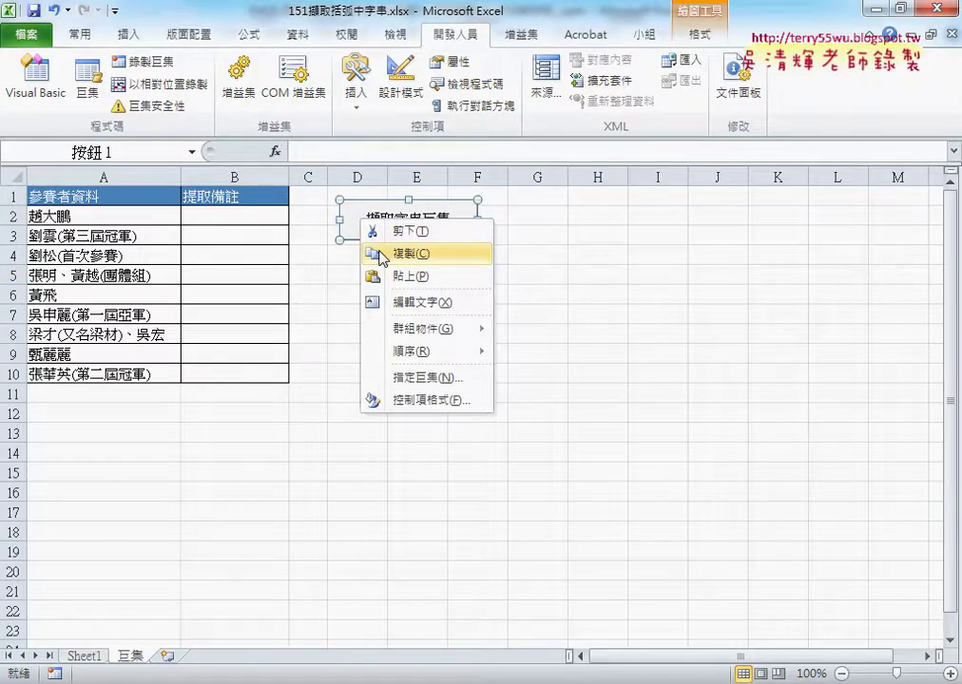
pyautogui.click(381, 258)
pyautogui.click(350, 254)
pyautogui.rightClick(349, 255)
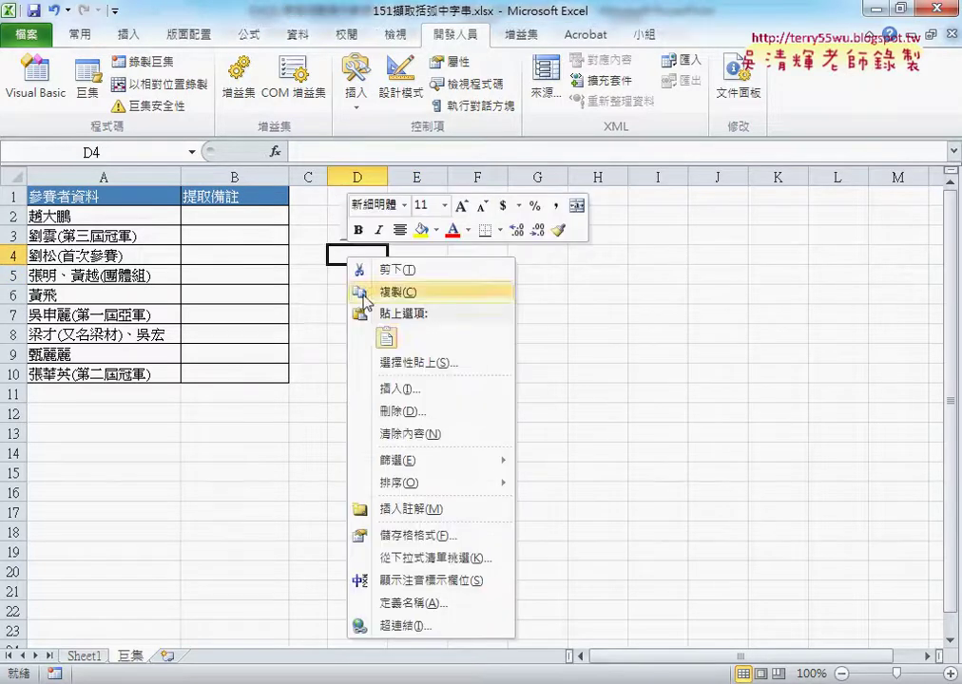
pyautogui.click(381, 342)
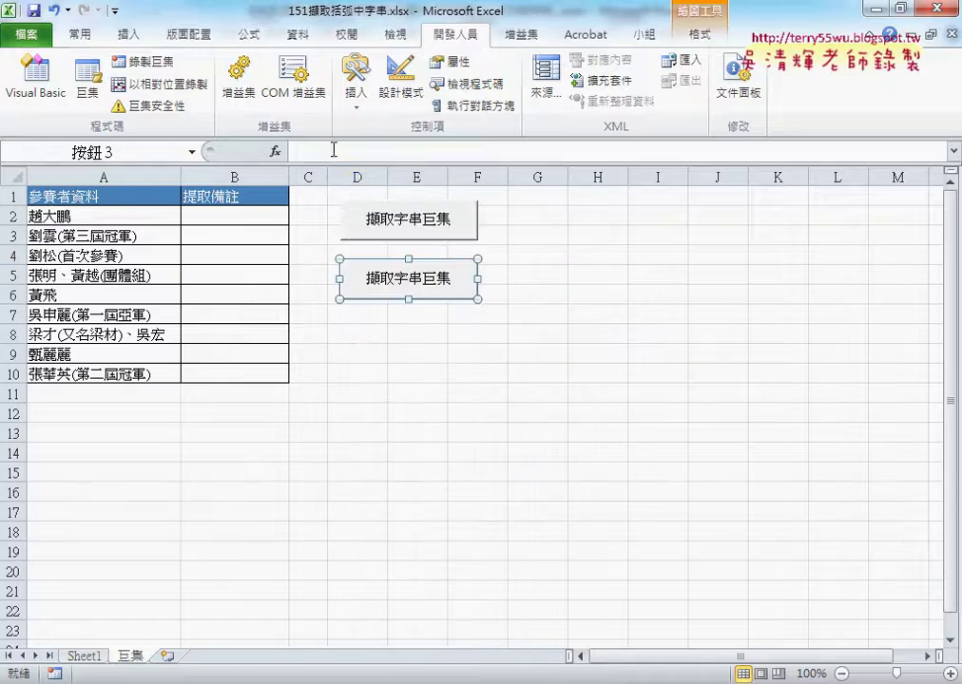
pyautogui.click(355, 95)
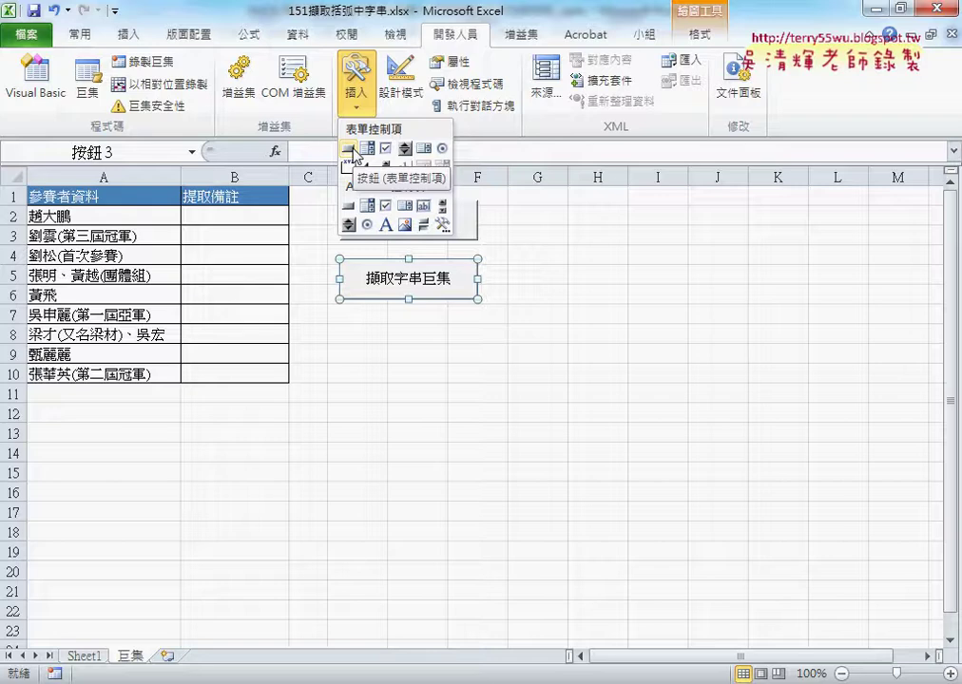
pyautogui.click(558, 135)
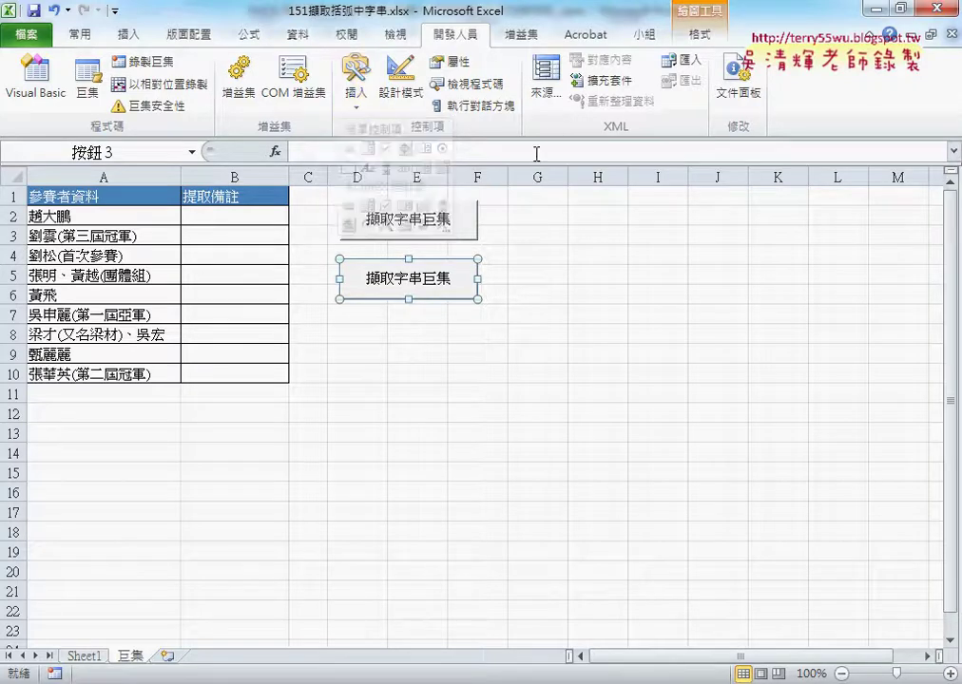
pyautogui.click(429, 370)
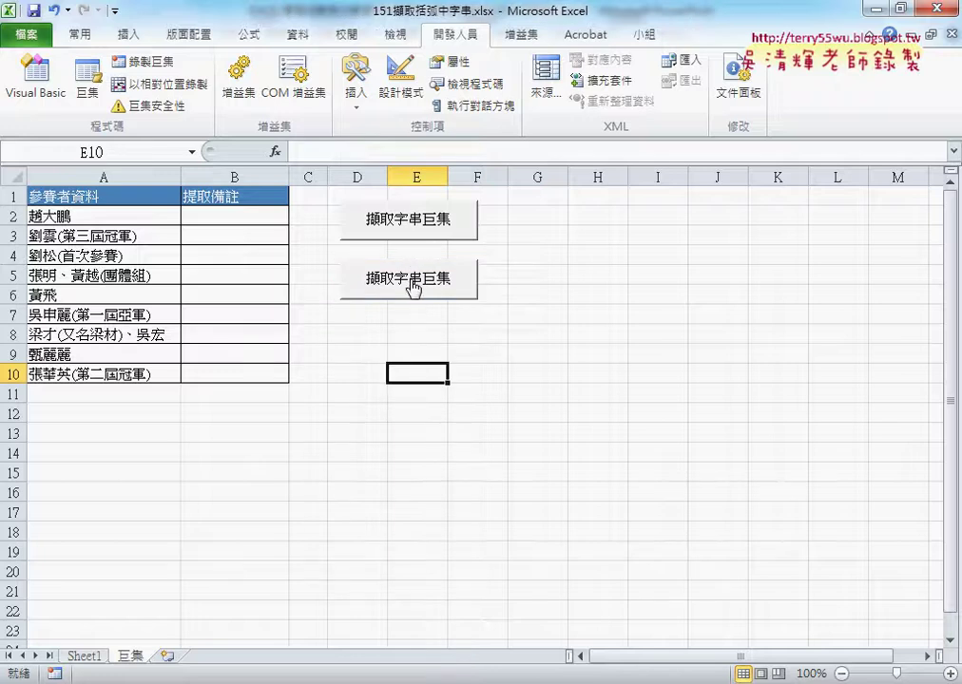
# - Assign the 清除巨集 macro to the second button
pyautogui.rightClick(412, 287)
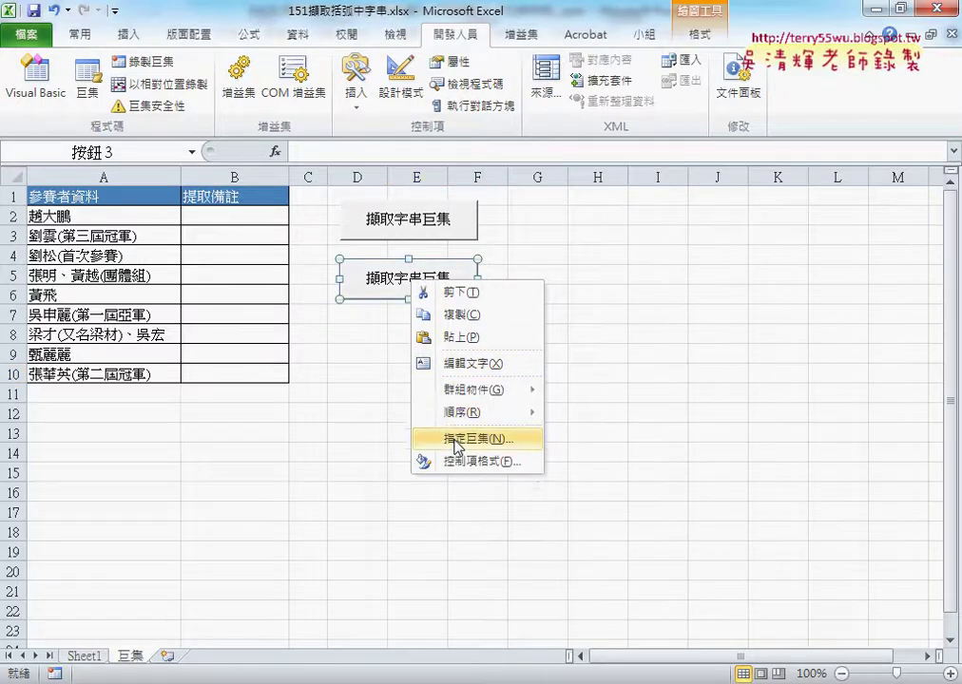
pyautogui.click(456, 439)
pyautogui.click(313, 338)
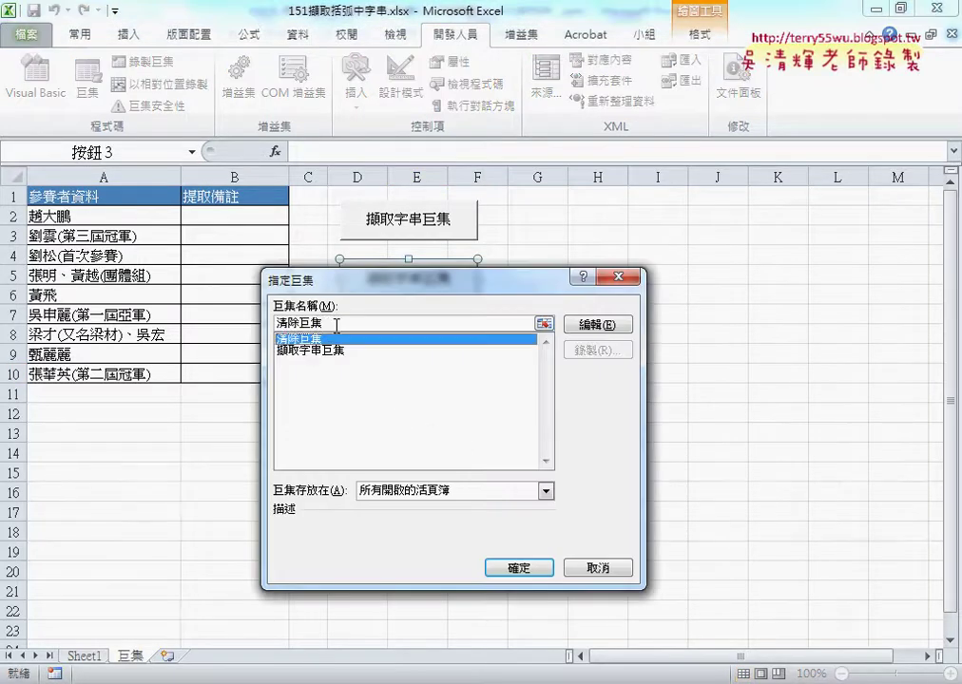
pyautogui.rightClick(310, 323)
pyautogui.click(323, 360)
pyautogui.click(518, 569)
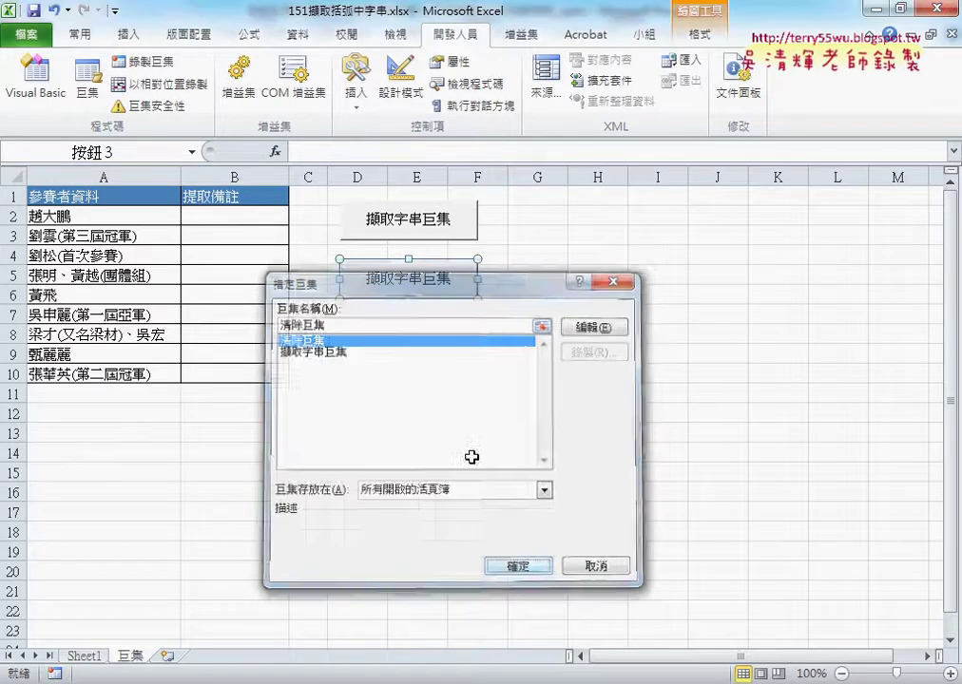
# - Change the second button's caption to 清除巨集
pyautogui.click(373, 278)
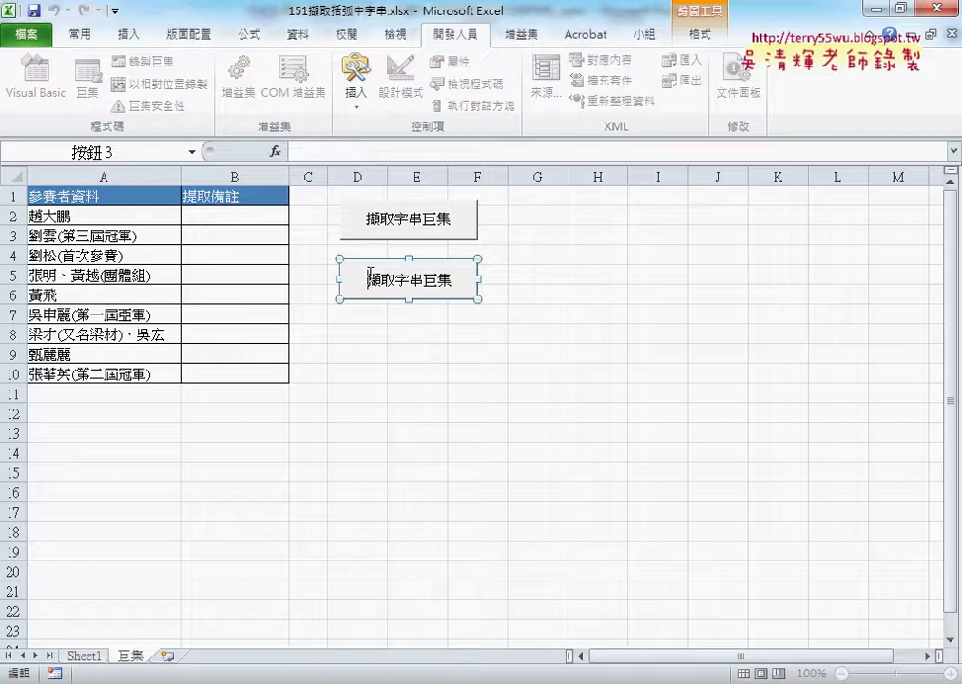
pyautogui.press('BackSpace')
pyautogui.press('Delete')
pyautogui.press('Delete')
pyautogui.press('Delete')
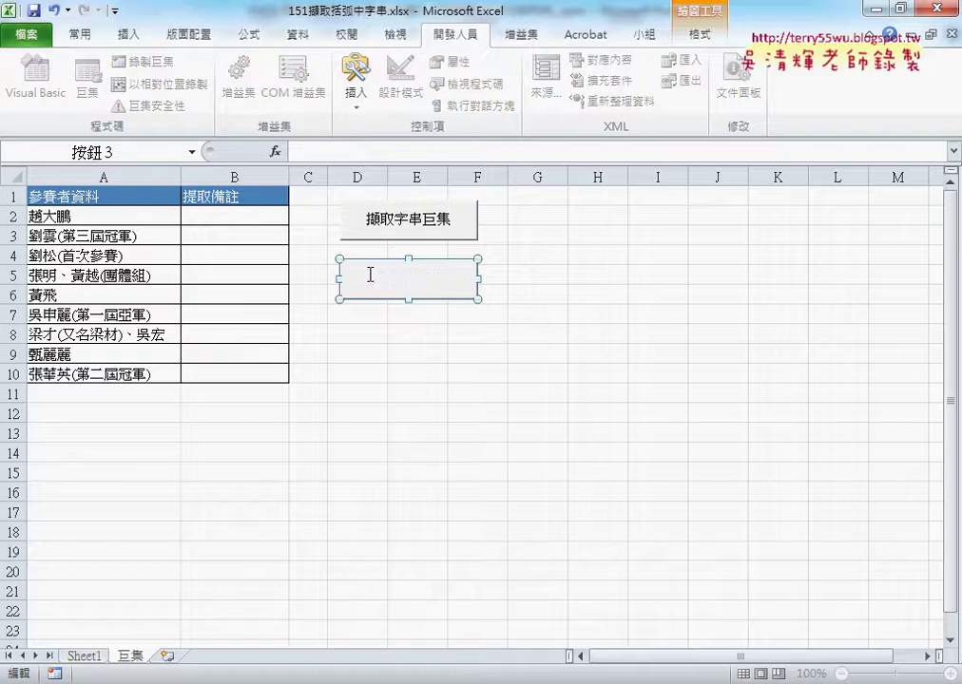
pyautogui.write('清除巨集')
pyautogui.click(432, 352)
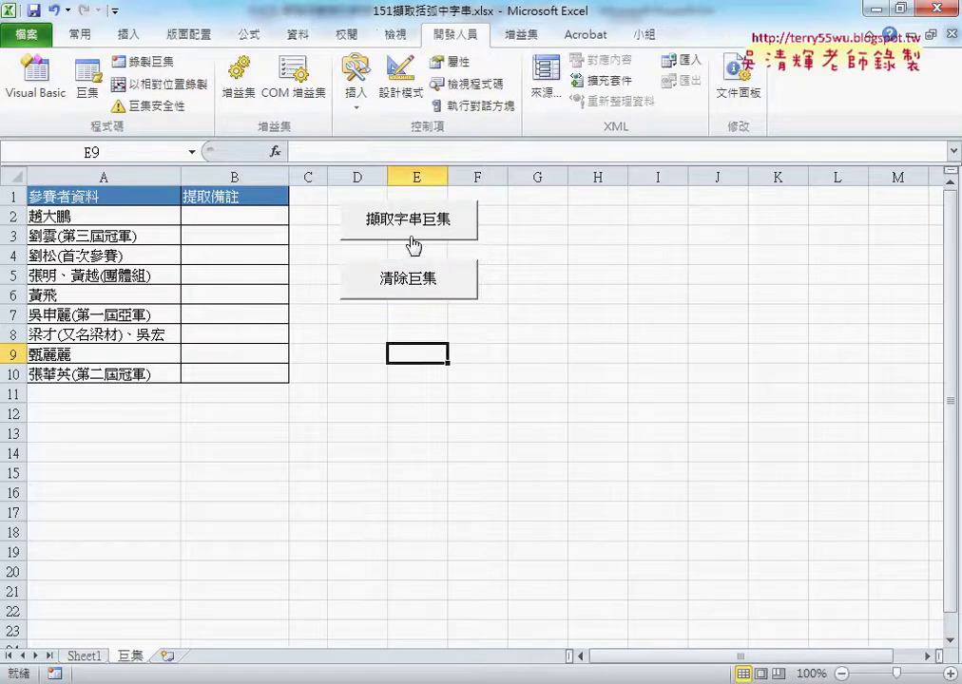
# - Test the 擷取字串巨集 and 清除巨集 buttons repeatedly, filling B2:B10 and clearing it again
pyautogui.click(409, 228)
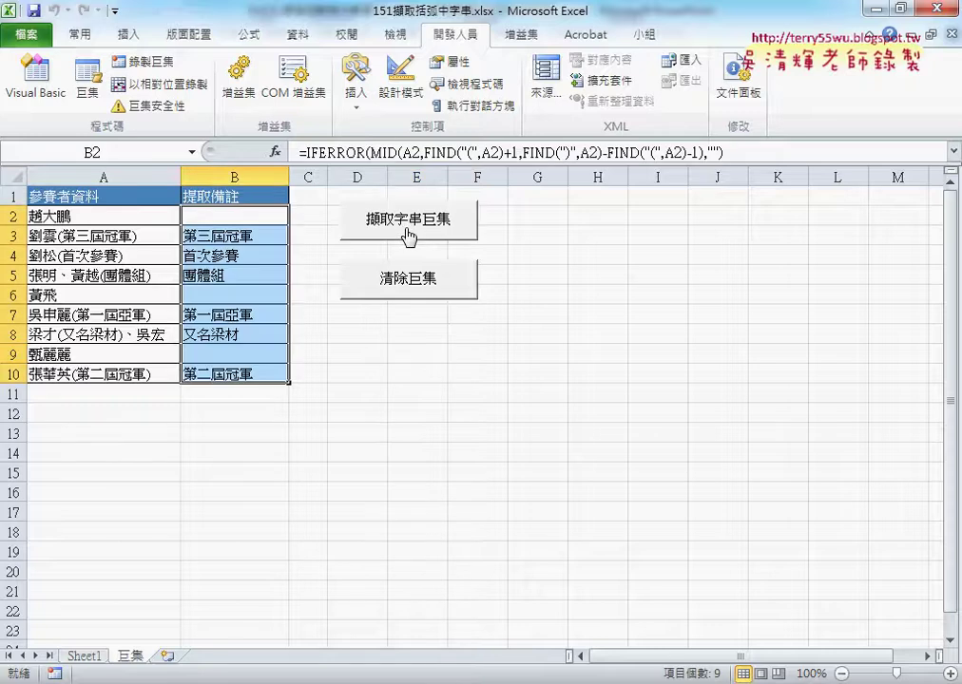
pyautogui.click(404, 285)
pyautogui.click(404, 228)
pyautogui.click(394, 280)
pyautogui.click(404, 231)
pyautogui.click(406, 285)
pyautogui.click(409, 224)
pyautogui.click(402, 282)
pyautogui.click(410, 233)
# - Alternate the 清除巨集 and 擷取字串巨集 buttons, ending with B2:B10 refilled with notes like 第三屆冠軍
pyautogui.click(415, 288)
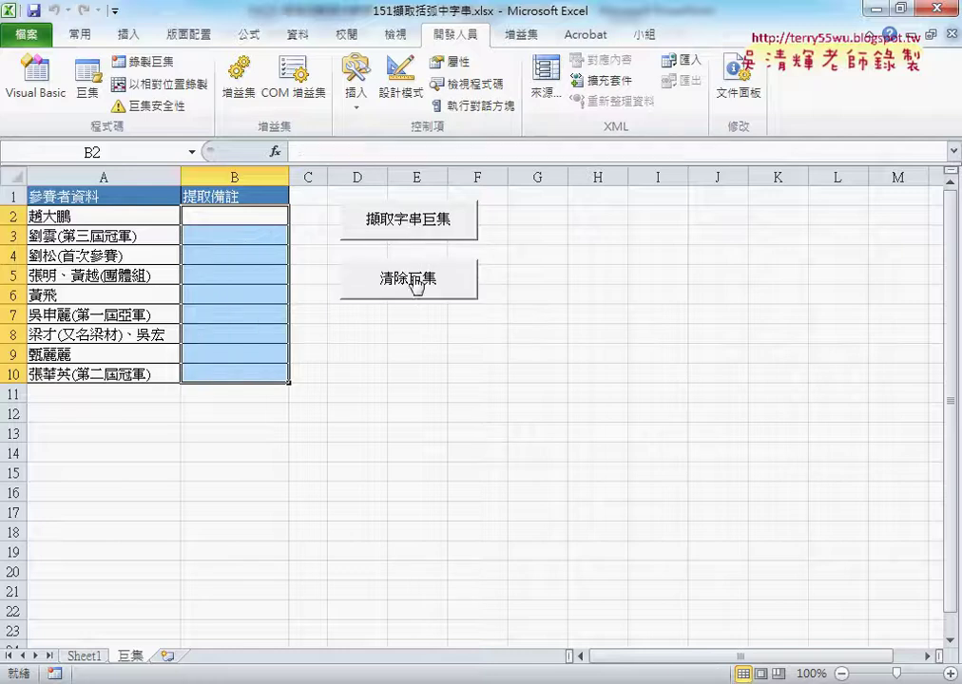
pyautogui.click(401, 232)
pyautogui.click(408, 281)
pyautogui.click(400, 228)
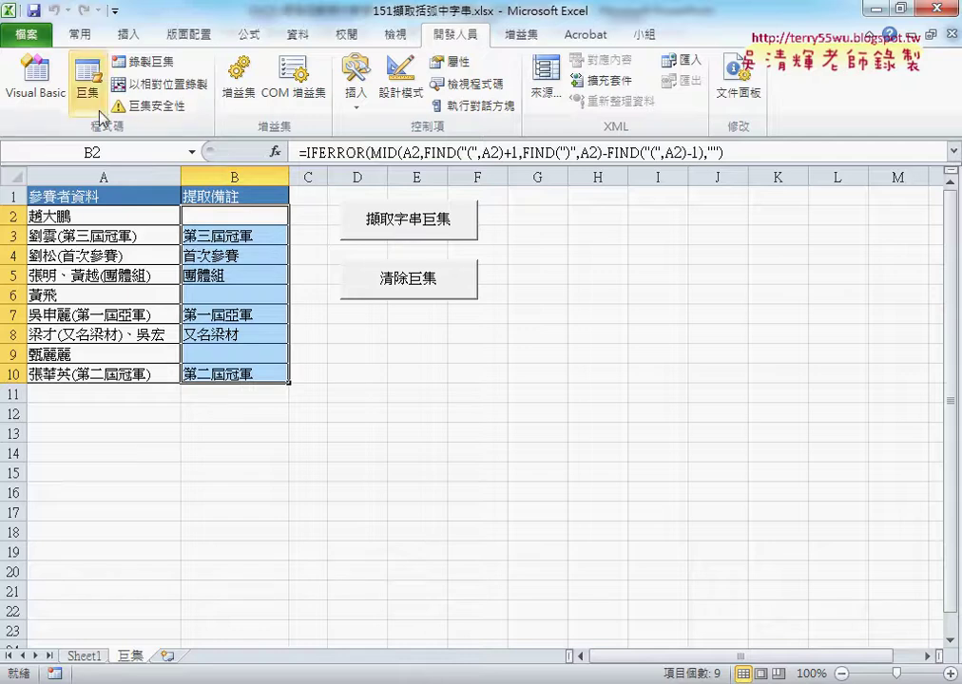
# - Open Module1's code in the Visual Basic editor, with the code window enlarged
pyautogui.click(38, 90)
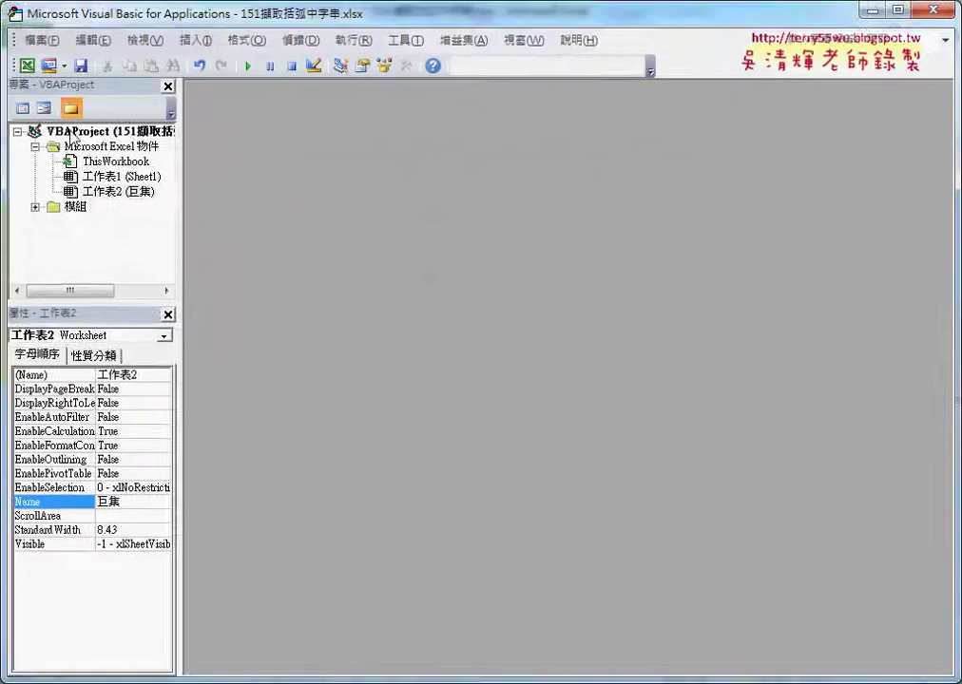
pyautogui.click(36, 206)
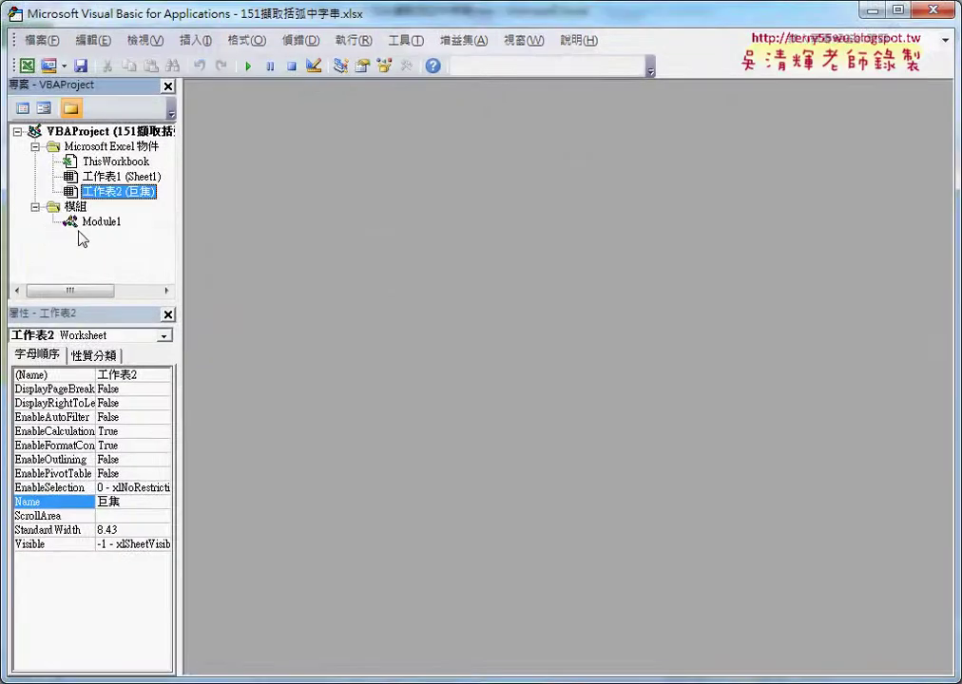
pyautogui.doubleClick(103, 224)
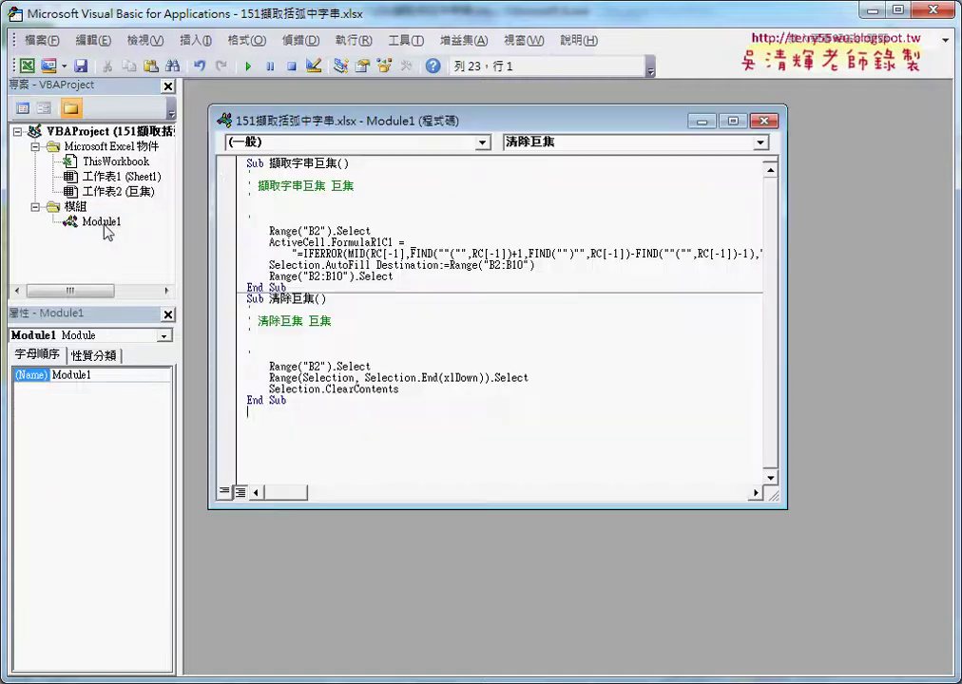
pyautogui.doubleClick(319, 121)
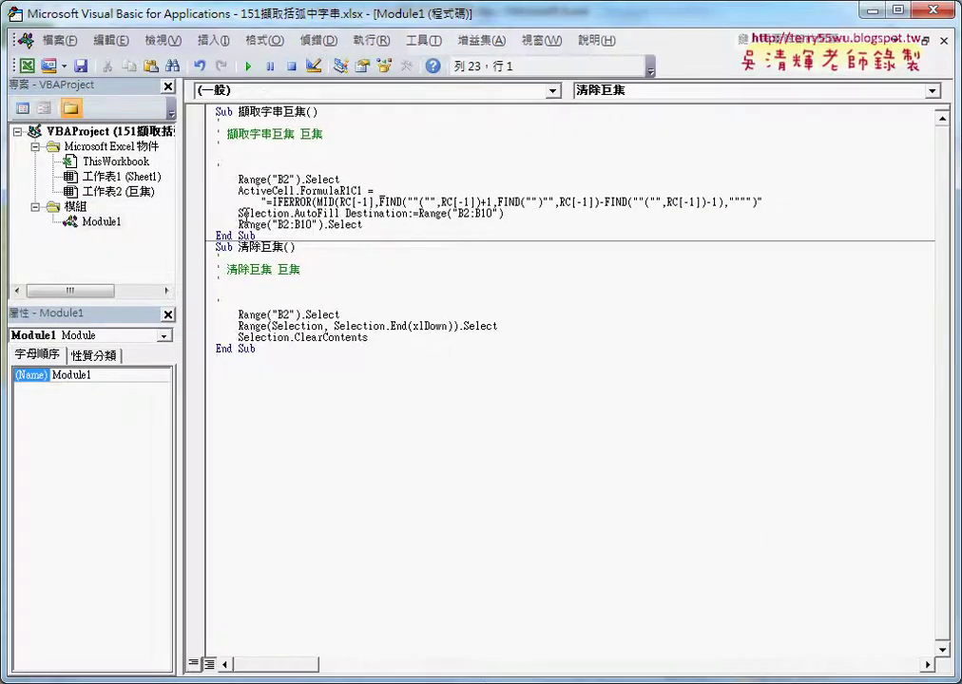
# - Place the editor beside the workbook and select the first macro's comment lines
pyautogui.moveTo(74, 15)
pyautogui.mouseDown()
pyautogui.moveTo(347, 72)
pyautogui.moveTo(296, 57)
pyautogui.mouseUp()
pyautogui.click(419, 330)
pyautogui.click(504, 173)
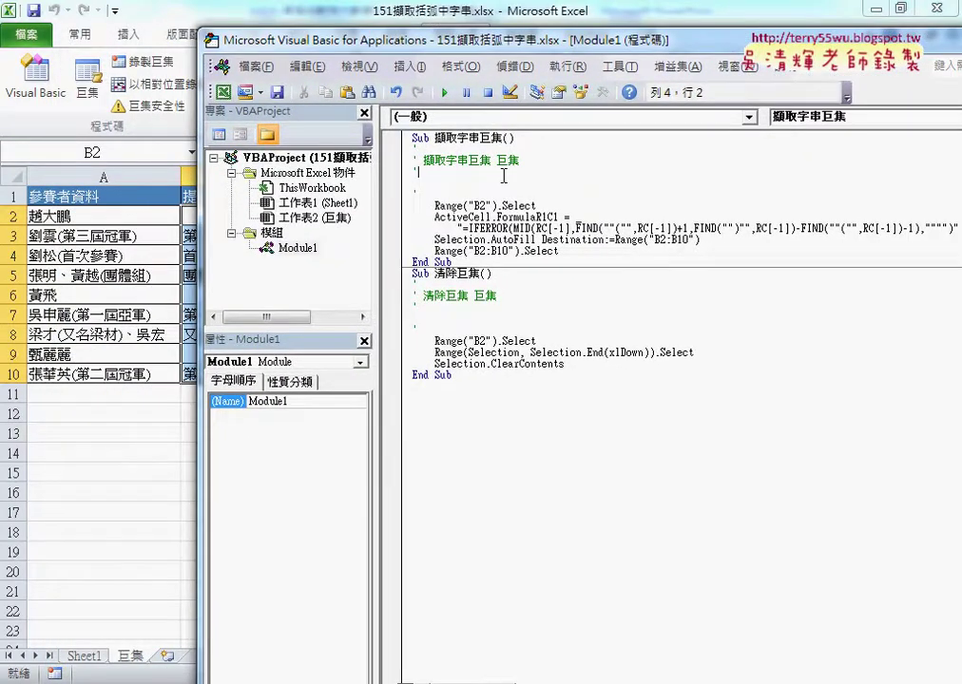
pyautogui.moveTo(423, 193); pyautogui.dragTo(400, 152)
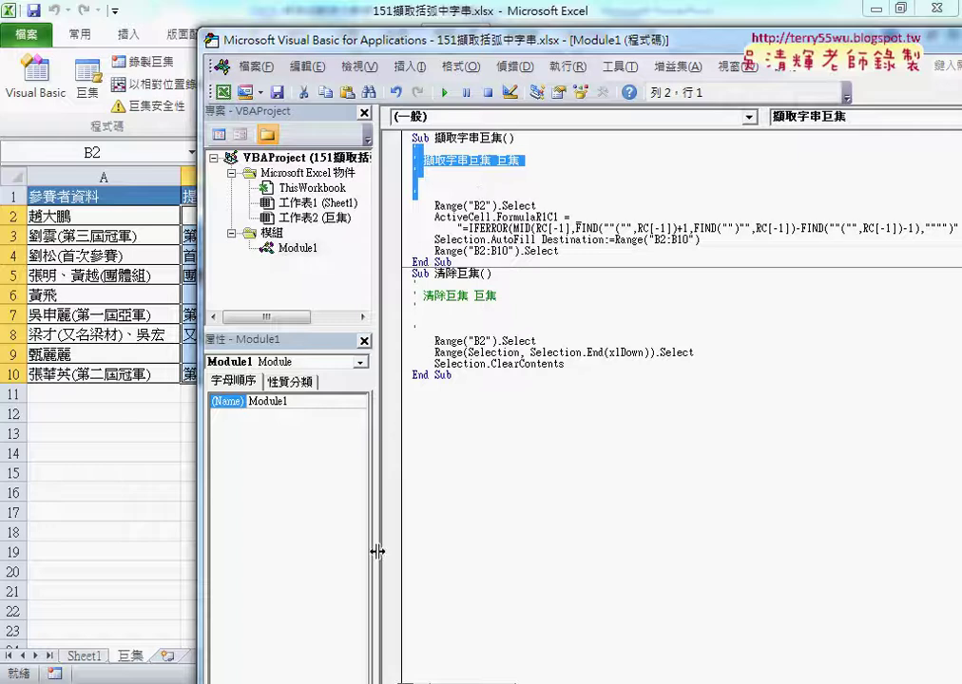
pyautogui.click(380, 683)
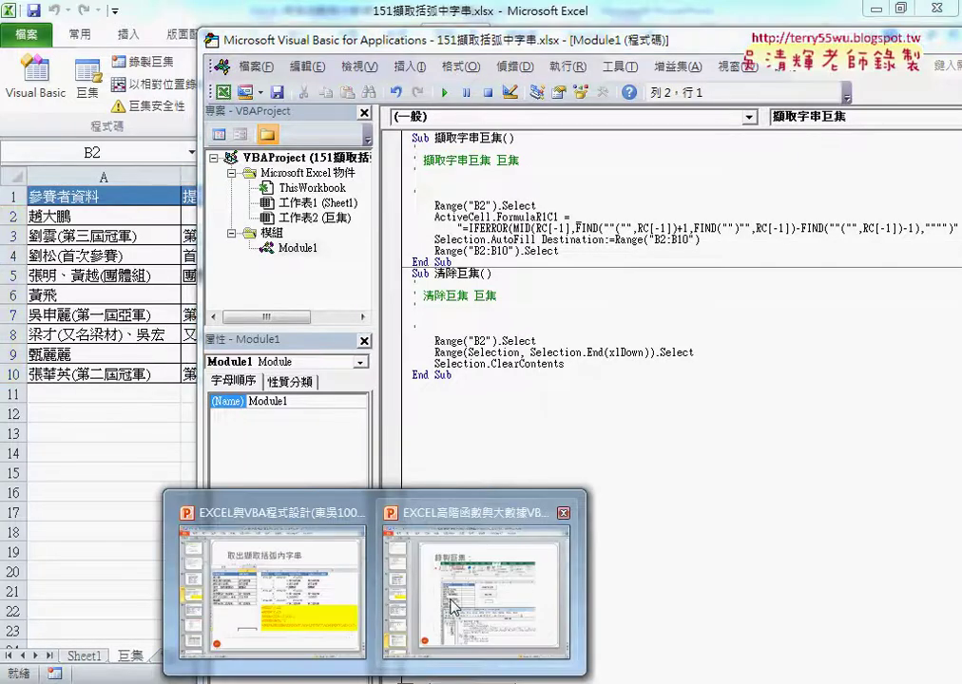
# - Switch to the lecture deck and scroll through slides 36–39 to reach 152擷取長寬高
pyautogui.click(425, 643)
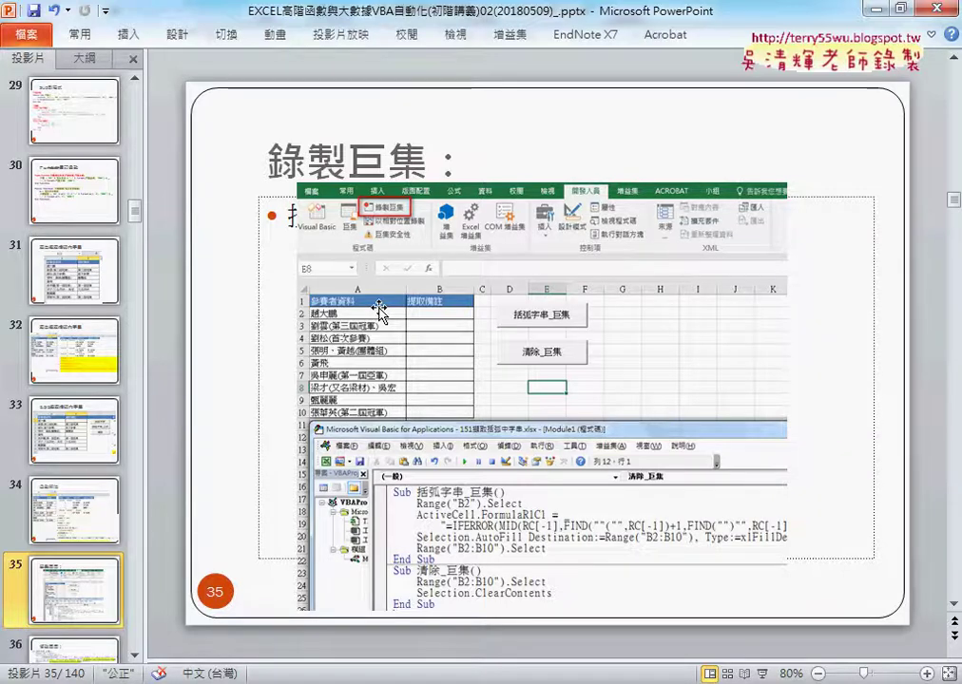
pyautogui.scroll(-1, 379, 310)
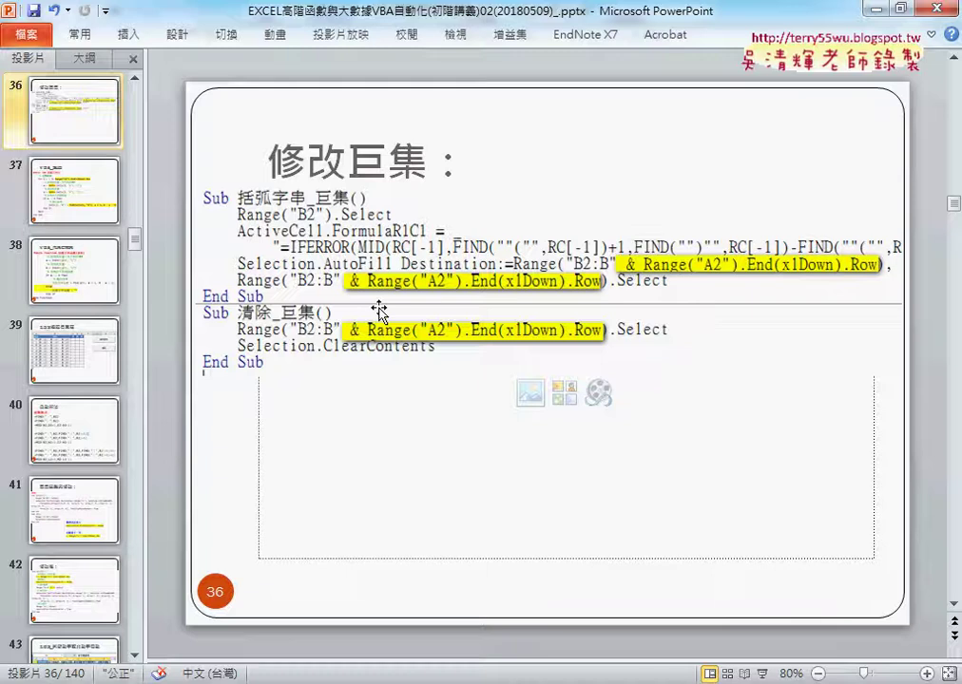
pyautogui.scroll(-1, 379, 310)
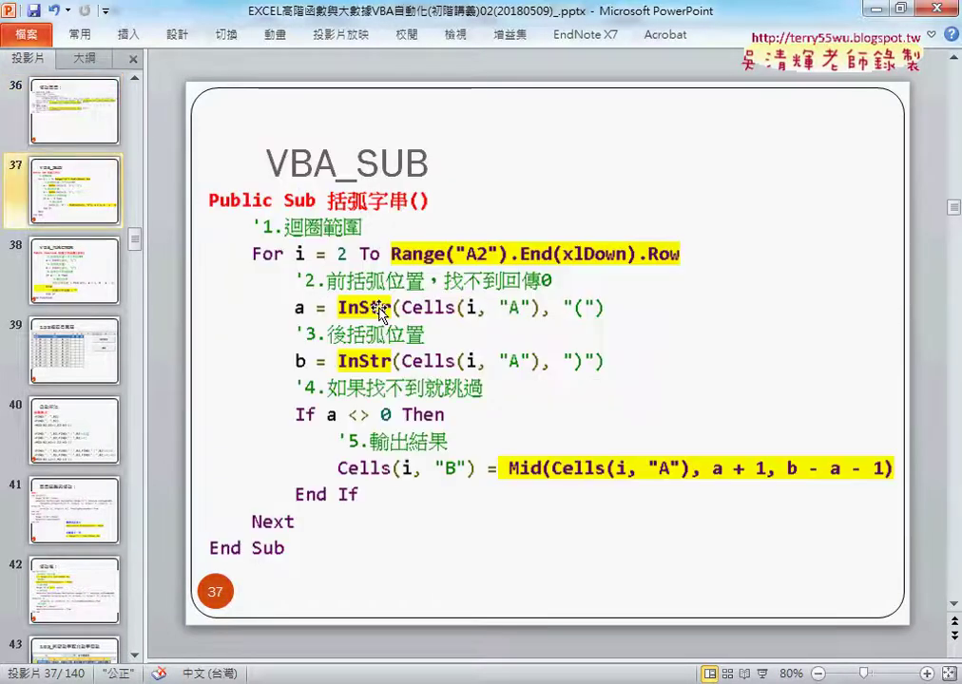
pyautogui.scroll(-1, 379, 310)
pyautogui.scroll(-1, 380, 310)
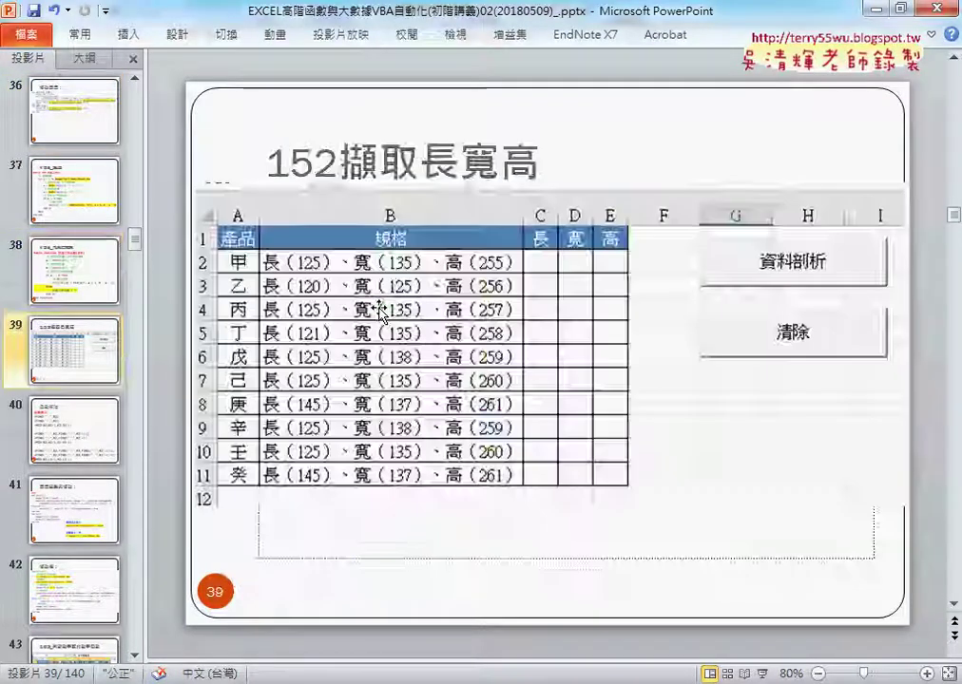